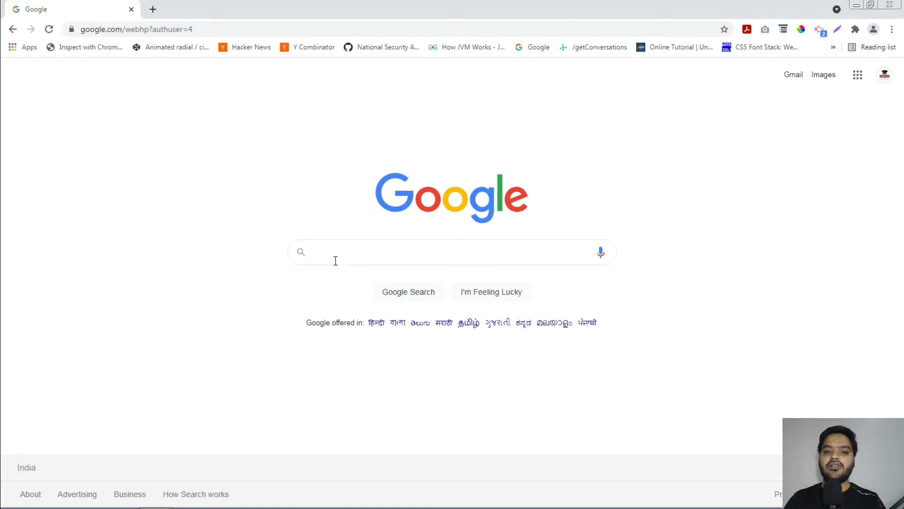
# - Search Google for 'google forms' and open the Google Forms sign-in result
pyautogui.click(401, 253)
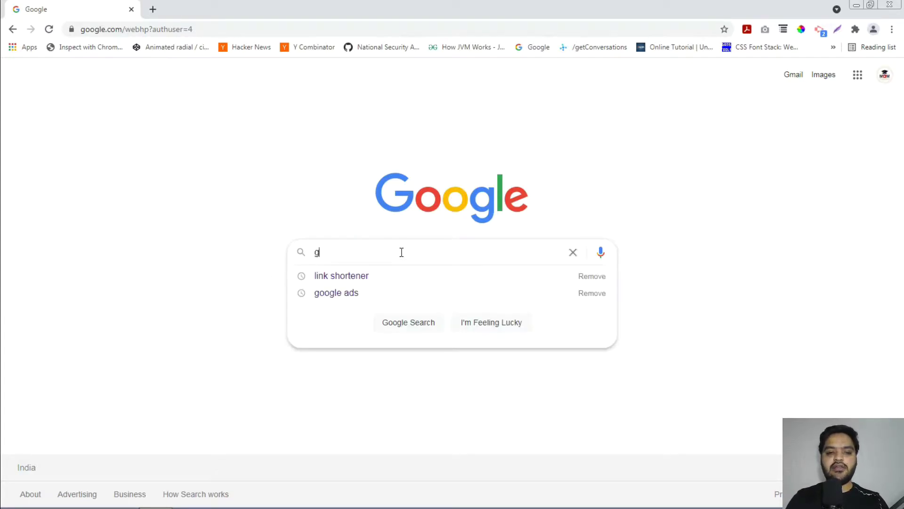
pyautogui.write('google forms')
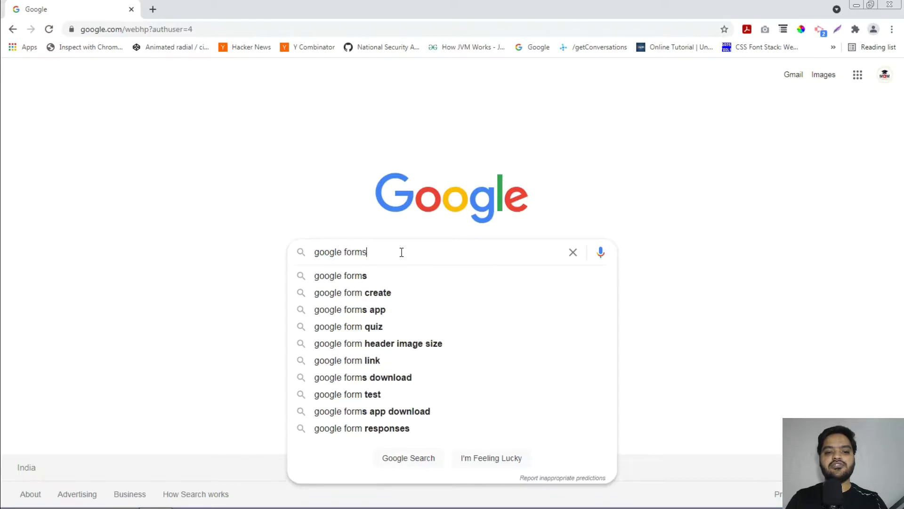
pyautogui.press('Return')
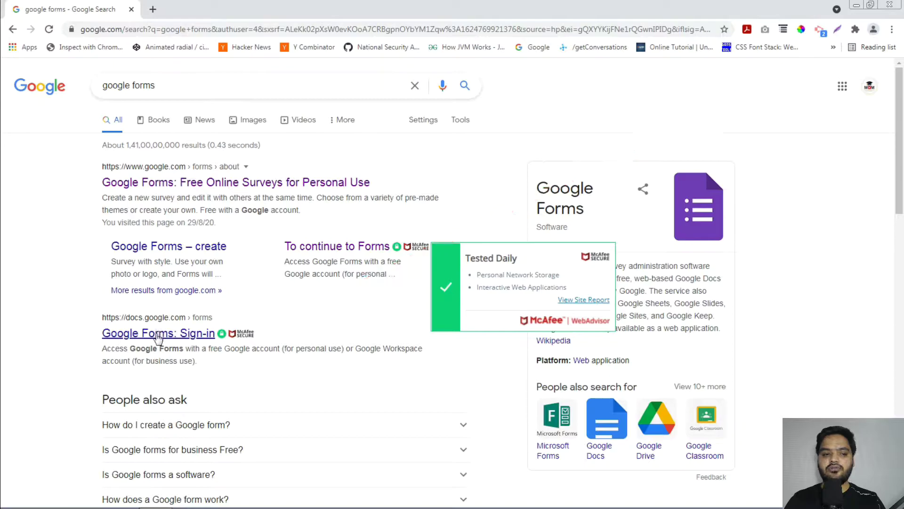
pyautogui.click(157, 334)
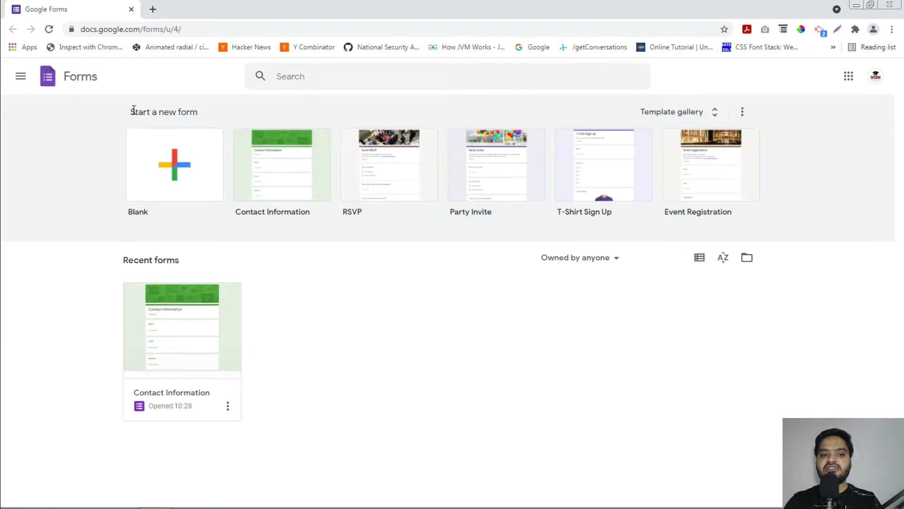
# - Open the Contact Information template from the template gallery in the form editor
pyautogui.moveTo(132, 112); pyautogui.dragTo(191, 110)
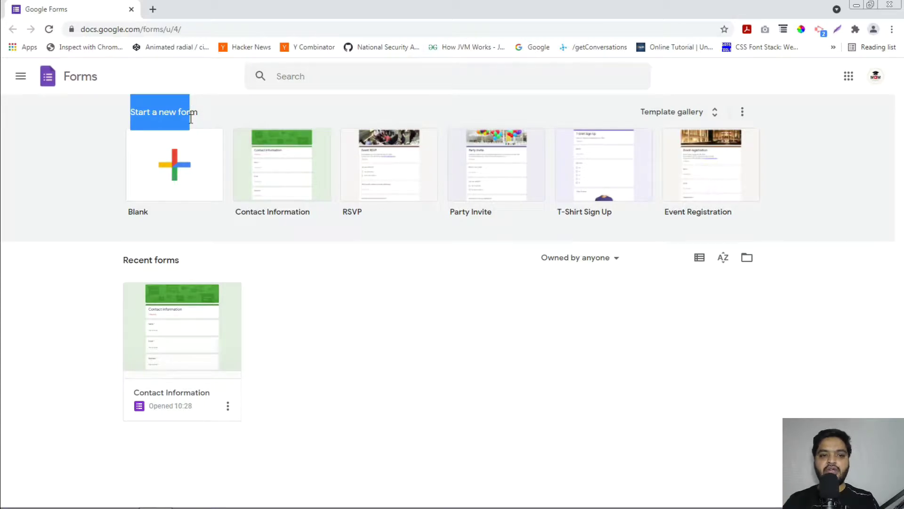
pyautogui.click(174, 115)
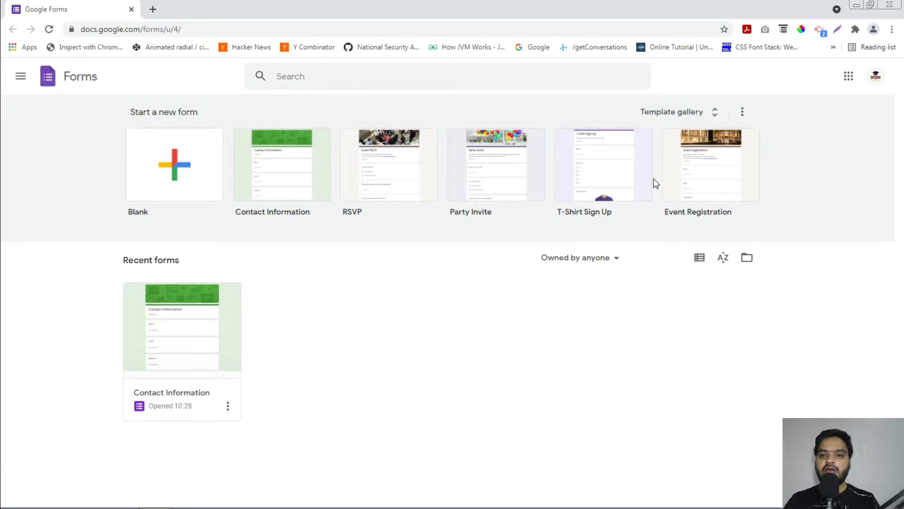
pyautogui.click(674, 114)
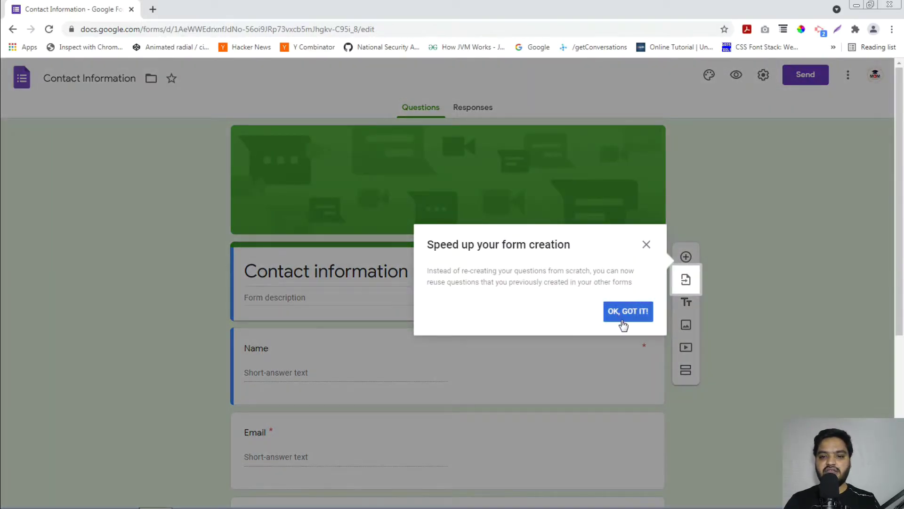
# - Dismiss the reuse-questions tip and scroll through the form's questions and back to the top
pyautogui.click(624, 316)
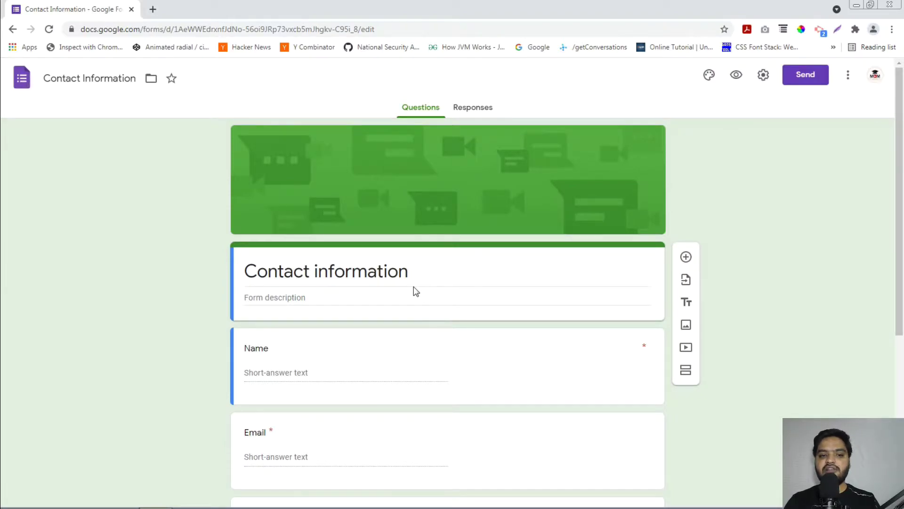
pyautogui.scroll(-1, 388, 297)
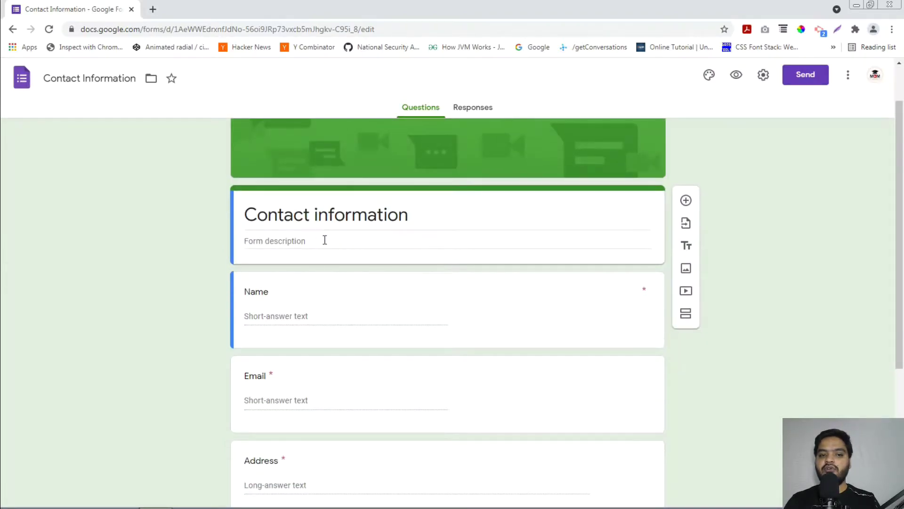
pyautogui.scroll(-1, 339, 241)
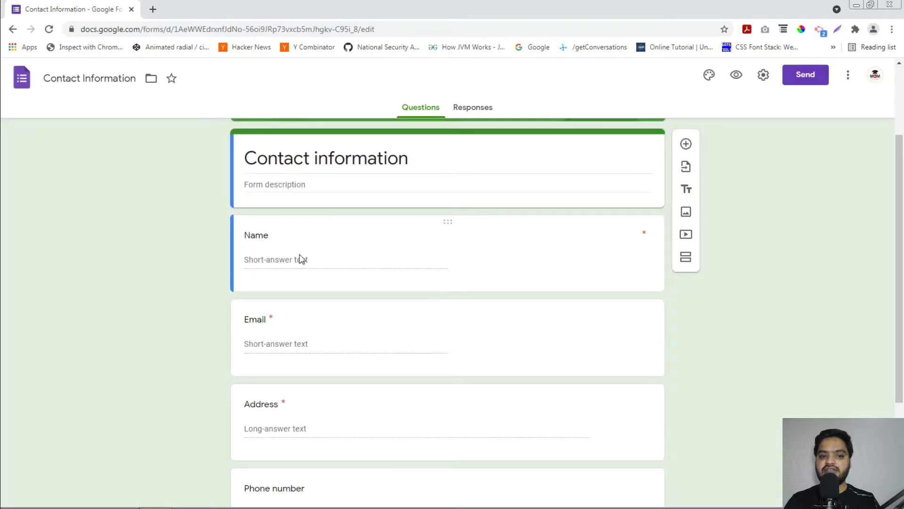
pyautogui.scroll(-3, 301, 273)
pyautogui.scroll(1, 316, 311)
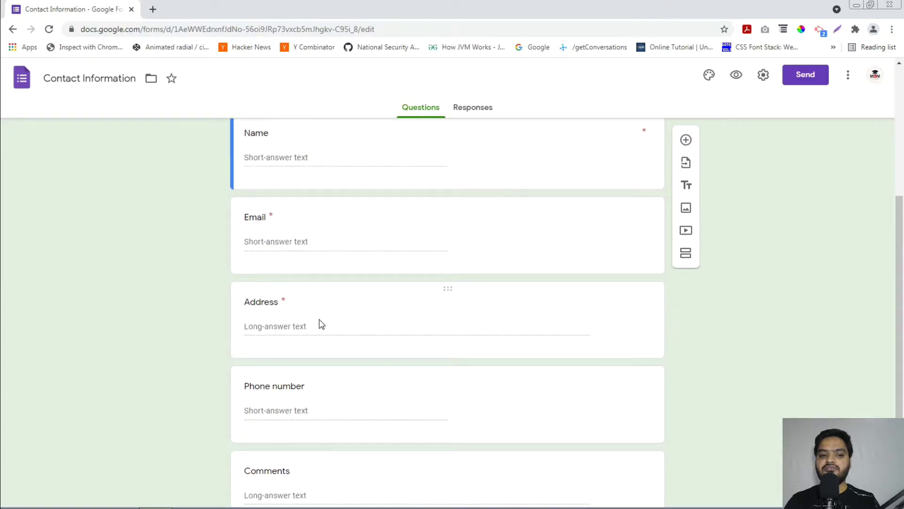
pyautogui.scroll(-1, 319, 323)
pyautogui.scroll(5, 387, 407)
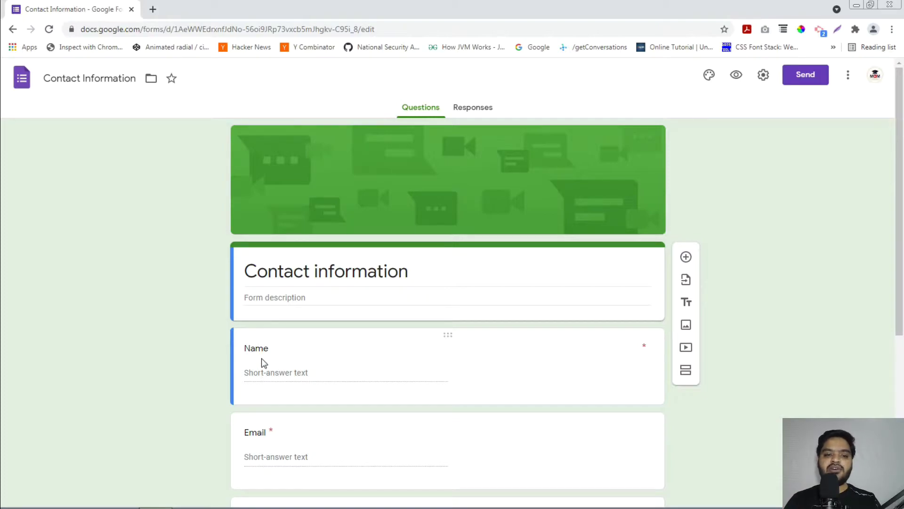
# - Replace the form title with 'Enter Your Details'
pyautogui.tripleClick(404, 269)
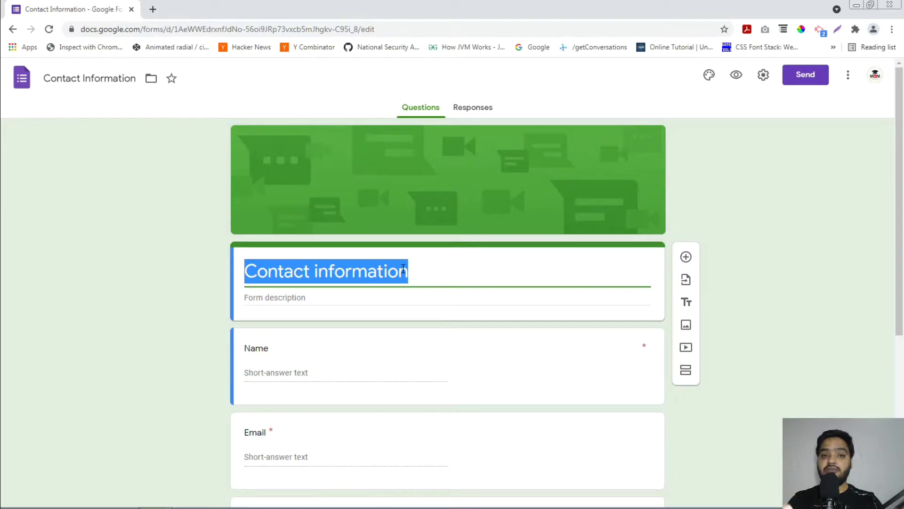
pyautogui.write('Re')
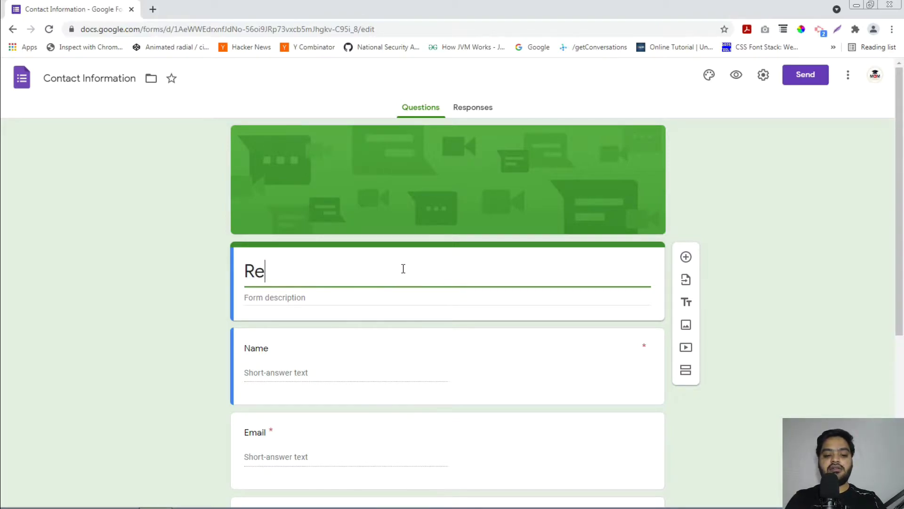
pyautogui.press('BackSpace')
pyautogui.press('BackSpace')
pyautogui.write('En')
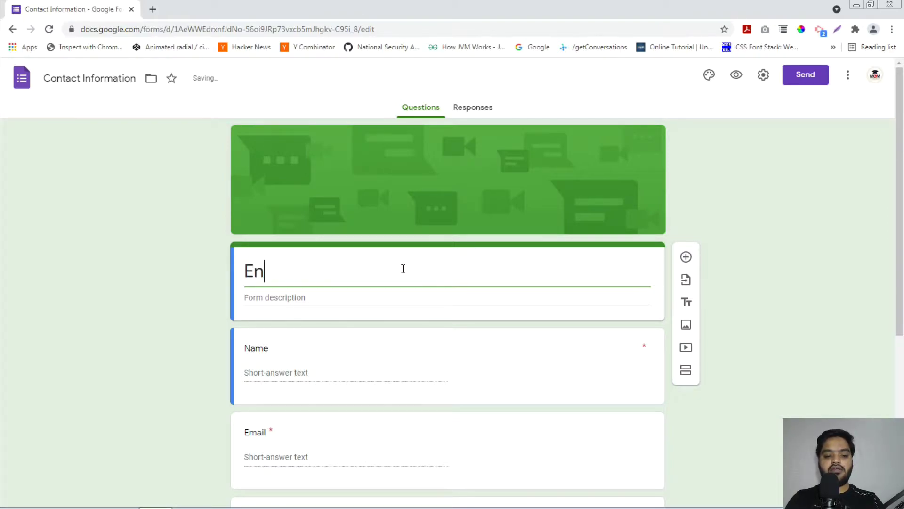
pyautogui.write('ter Your Details')
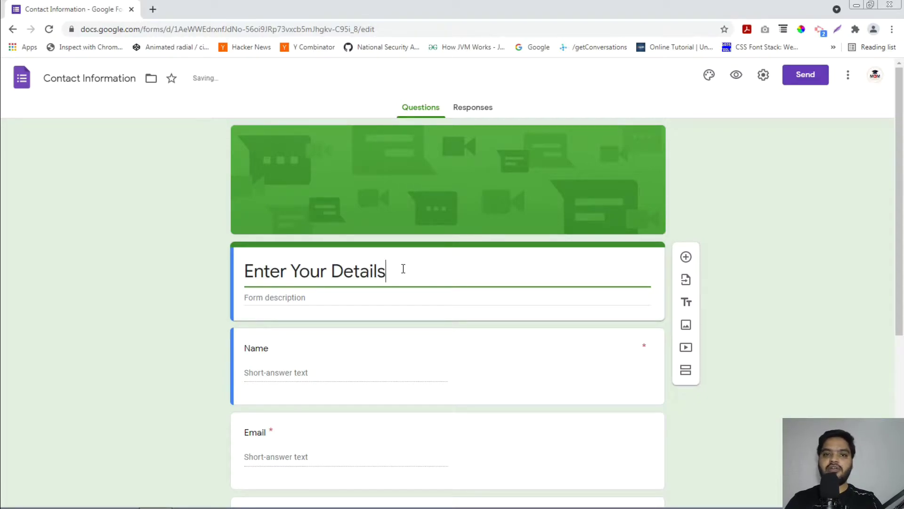
# - Add a form description inviting people to get in touch, giving the contact e-mail address
pyautogui.click(366, 298)
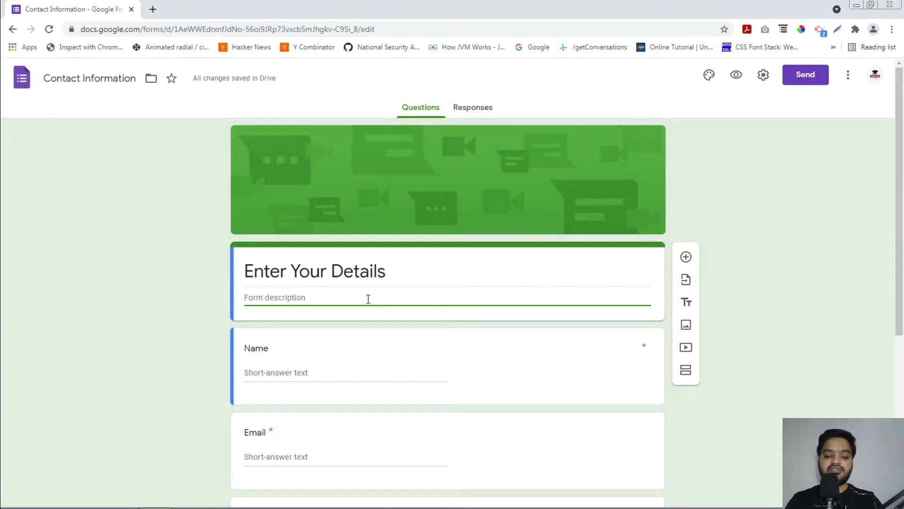
pyautogui.write('Hi,')
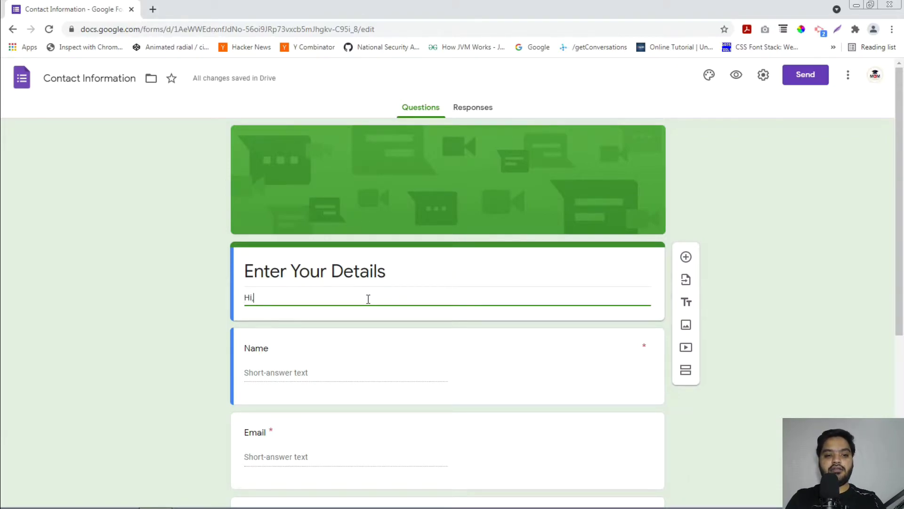
pyautogui.write(' If you wan')
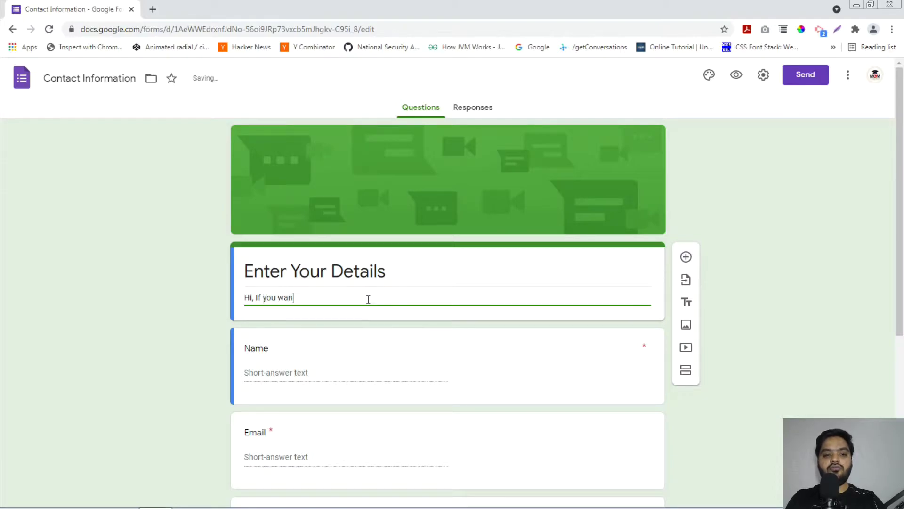
pyautogui.write('t to get in to')
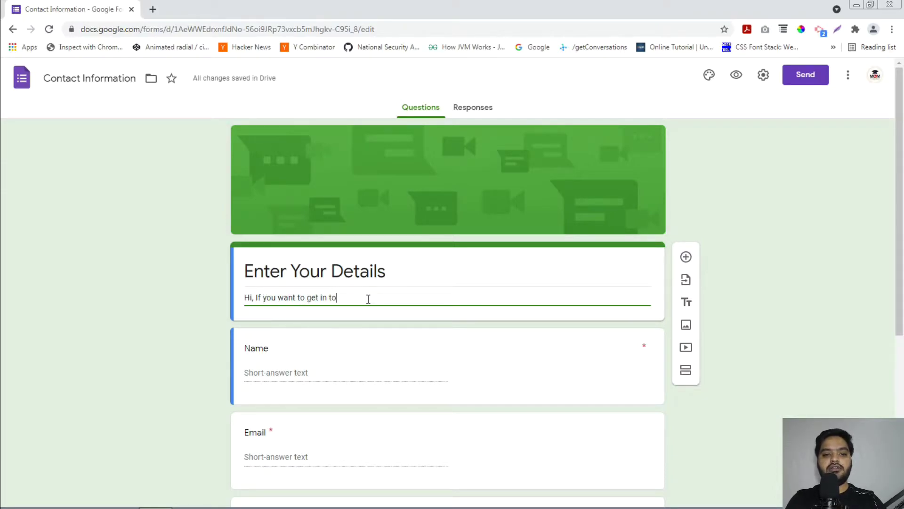
pyautogui.write('uch with us, email')
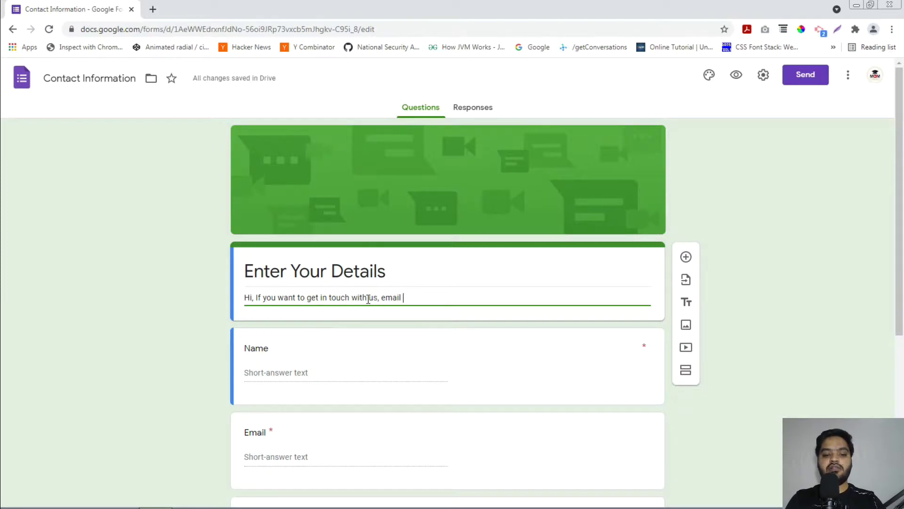
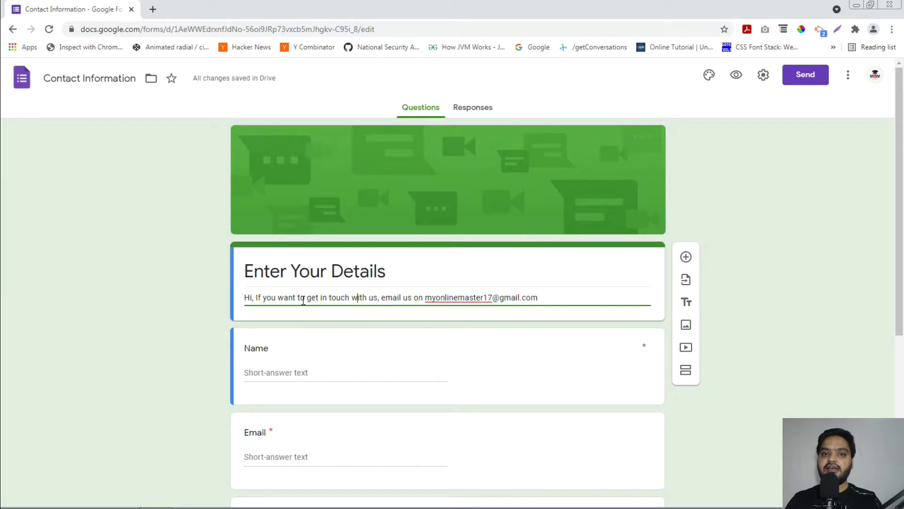
pyautogui.scroll(-2, 304, 311)
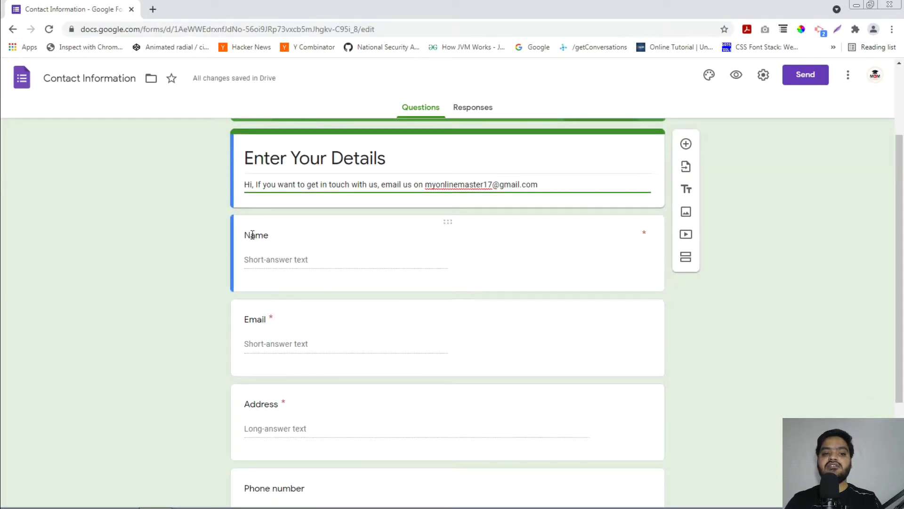
# - Rename the first question from Name to 'Enter Your Full Name'
pyautogui.click(247, 234)
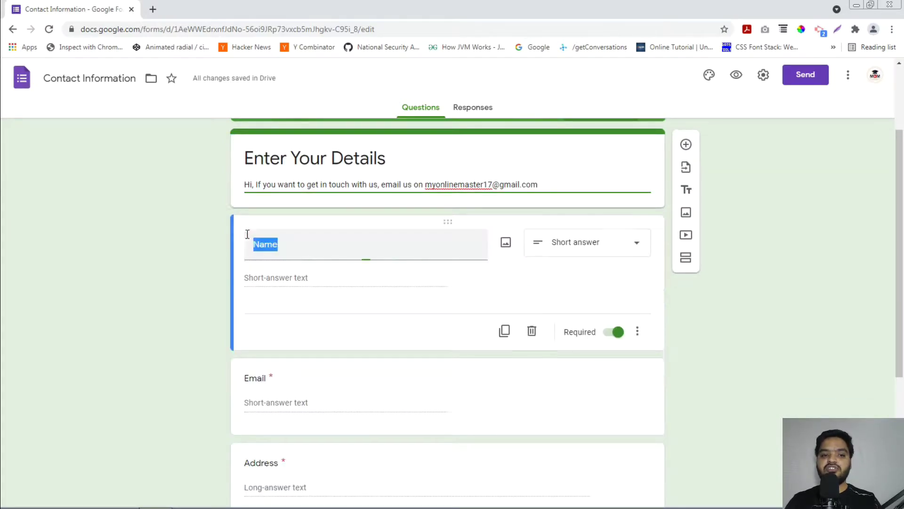
pyautogui.click(287, 244)
pyautogui.press('BackSpace')
pyautogui.press('BackSpace')
pyautogui.press('BackSpace')
pyautogui.press('BackSpace')
pyautogui.write('n')
pyautogui.press('BackSpace')
pyautogui.write('Enter Your F')
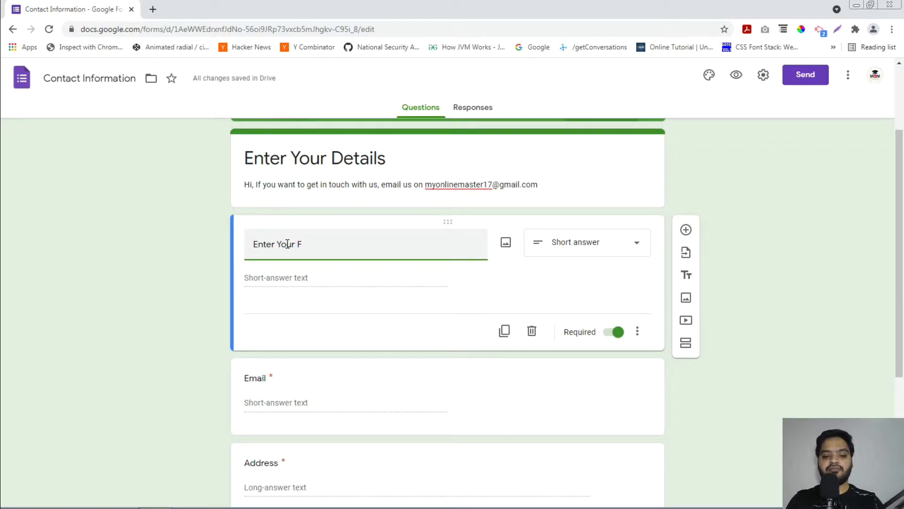
pyautogui.write('Name')
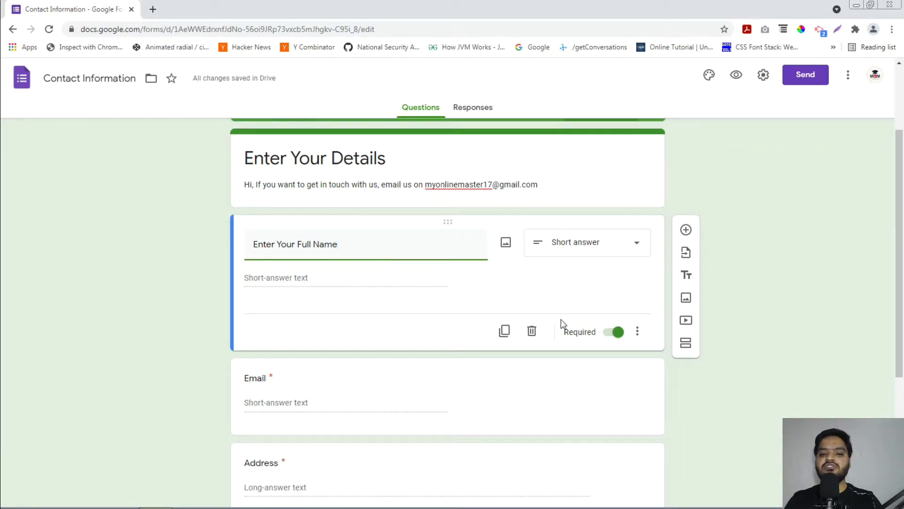
# - Toggle Required off and back on for the full-name question, then view its question types
pyautogui.click(617, 337)
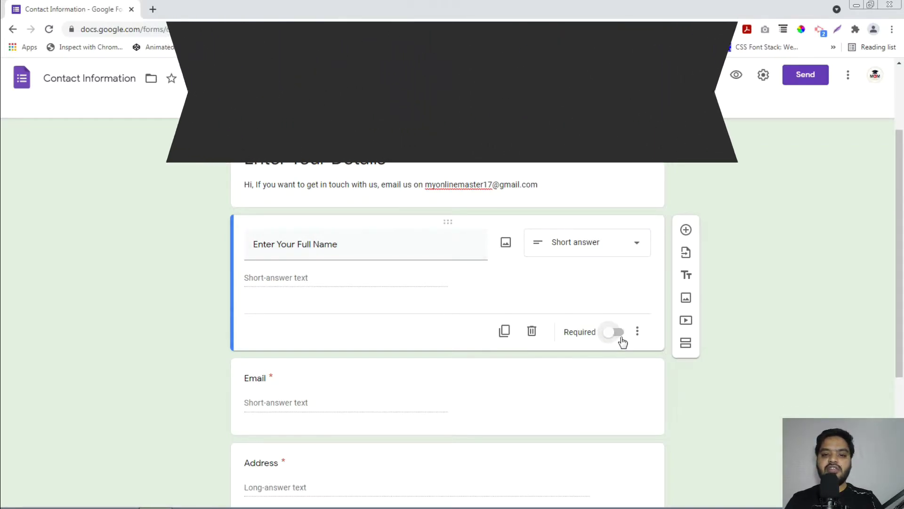
pyautogui.click(618, 337)
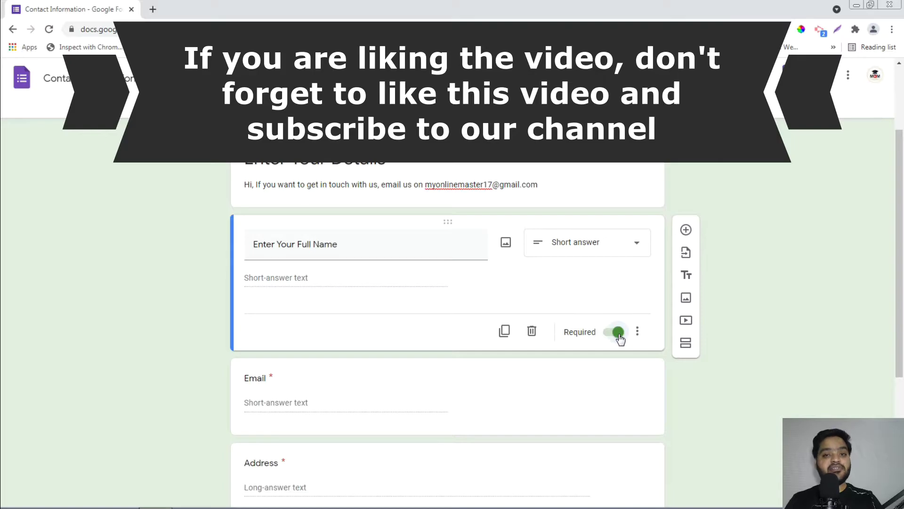
pyautogui.click(576, 249)
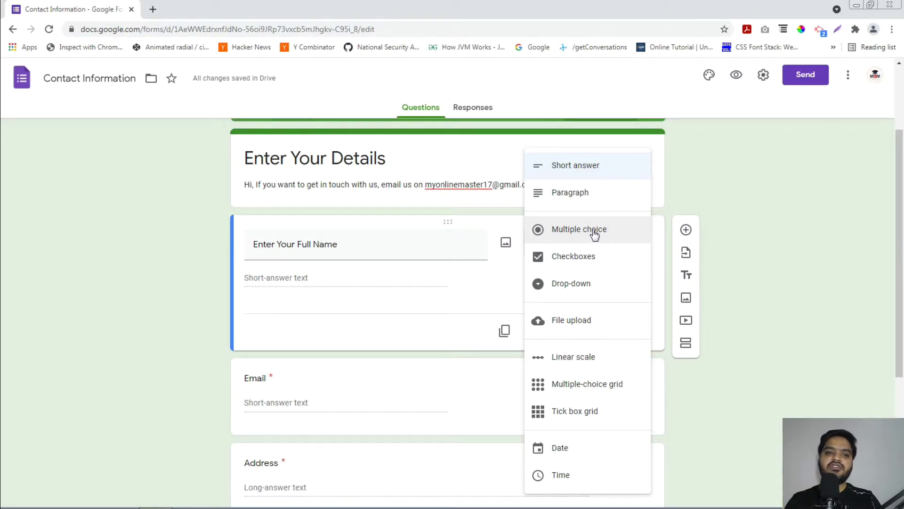
# - Keep the full-name question as Short answer and rename the Email question 'Enter Your Email Id'
pyautogui.click(601, 168)
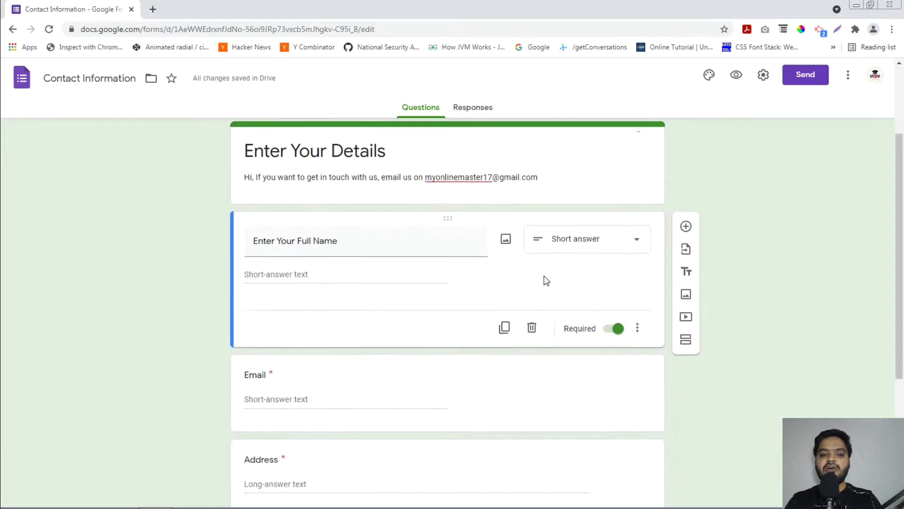
pyautogui.scroll(-3, 317, 246)
pyautogui.click(316, 221)
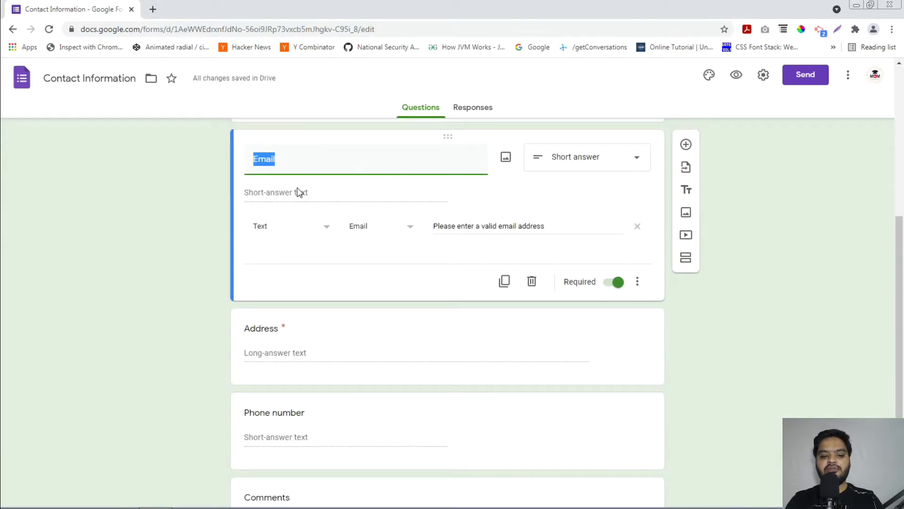
pyautogui.write('Enter Your Email')
pyautogui.press('BackSpace')
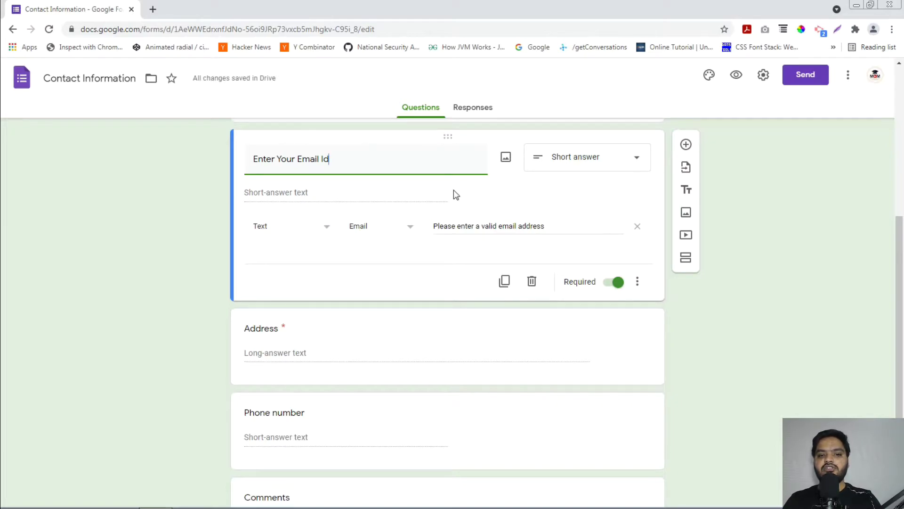
# - Keep the Text–Email validation with the 'Please enter a valid email address' message
pyautogui.click(306, 231)
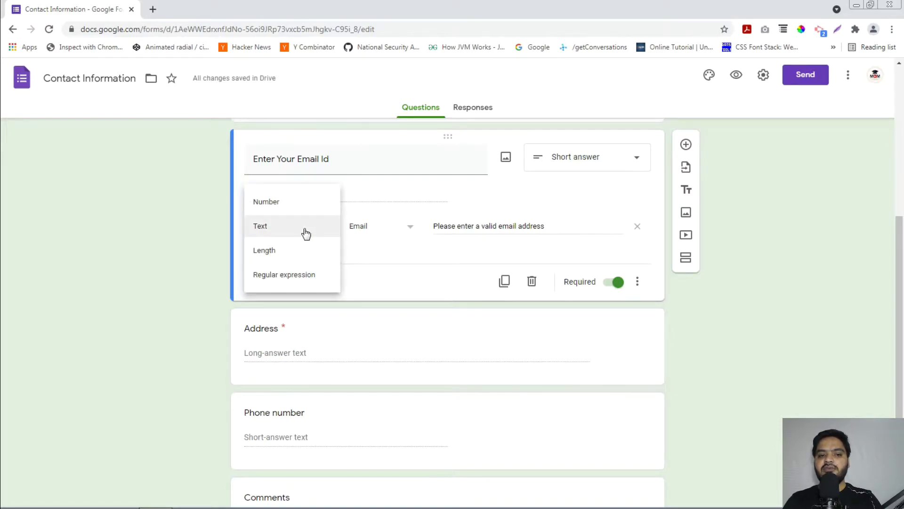
pyautogui.click(376, 230)
pyautogui.click(373, 230)
pyautogui.click(516, 226)
pyautogui.click(516, 227)
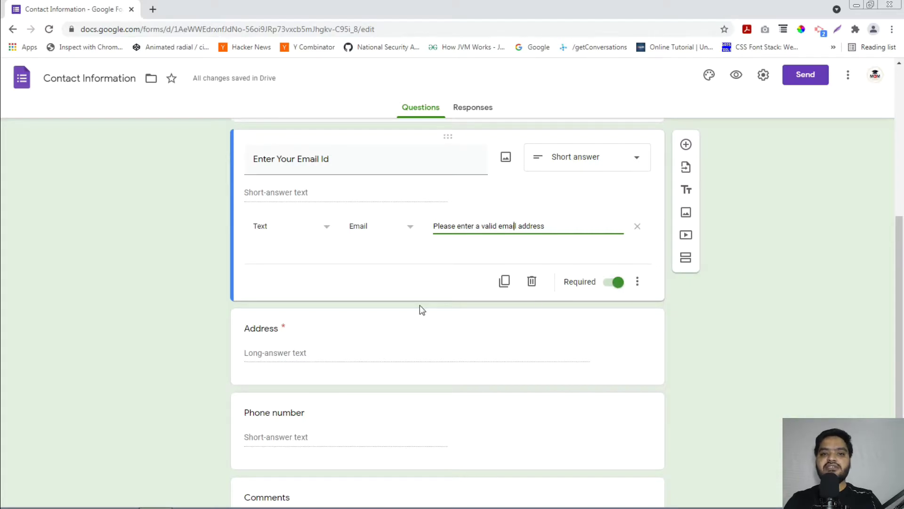
pyautogui.scroll(4, 420, 308)
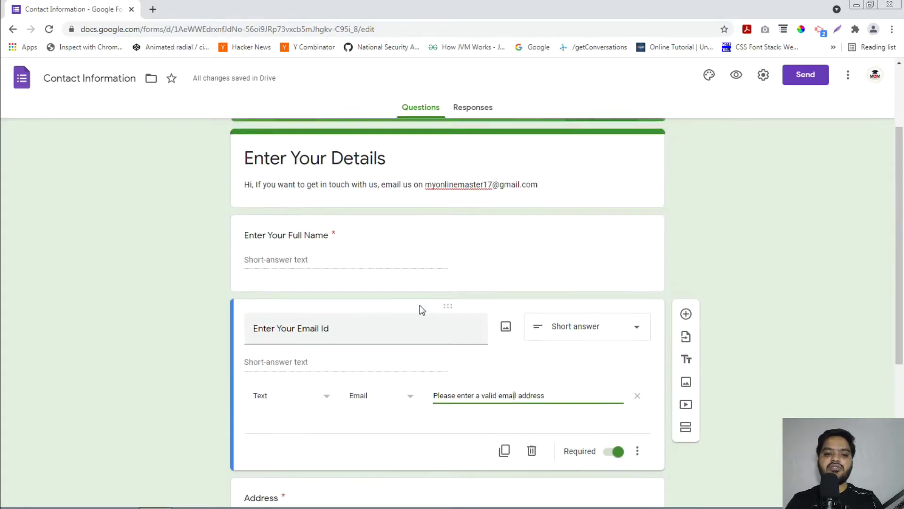
pyautogui.scroll(-5, 420, 308)
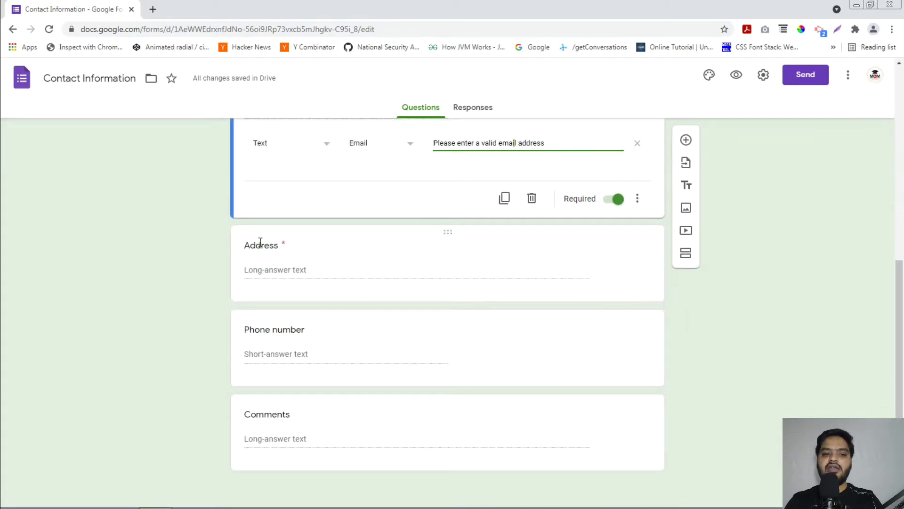
# - Move Address below Phone number, retitle Phone 'Enter Your Mobile Number', and make it required
pyautogui.click(261, 242)
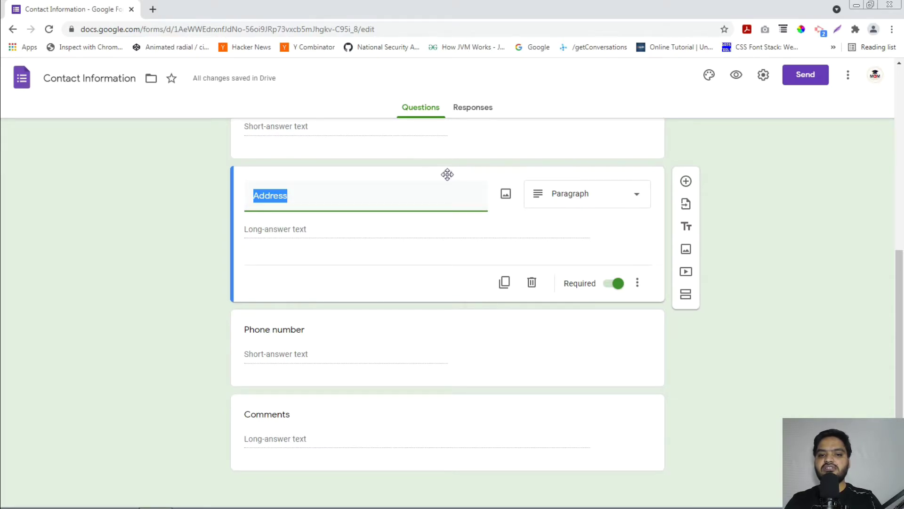
pyautogui.moveTo(447, 172); pyautogui.dragTo(447, 248)
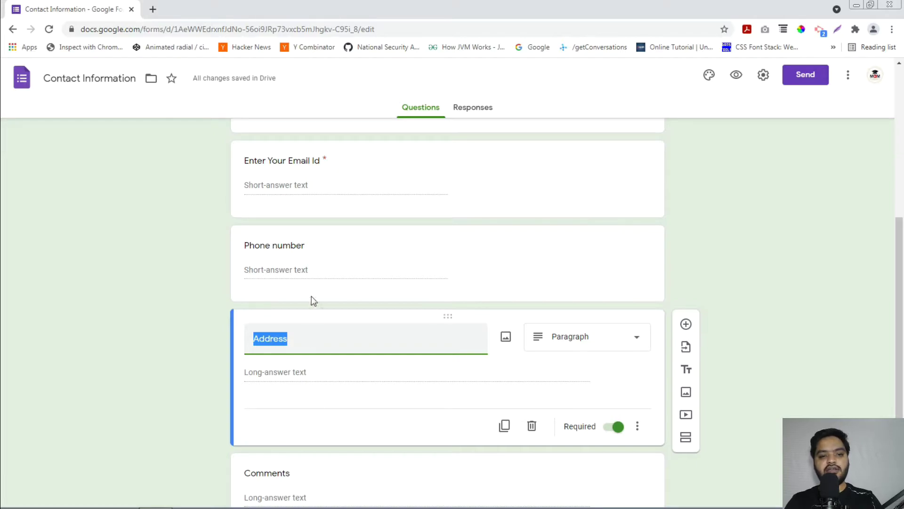
pyautogui.click(313, 271)
pyautogui.hotkey('ctrl', 'a')
pyautogui.write('Ente')
pyautogui.write('r Your Mobile ')
pyautogui.write('Niu,')
pyautogui.write('mber')
pyautogui.click(615, 343)
# - Check the Address question's answer type and leave it unchanged
pyautogui.scroll(2, 524, 329)
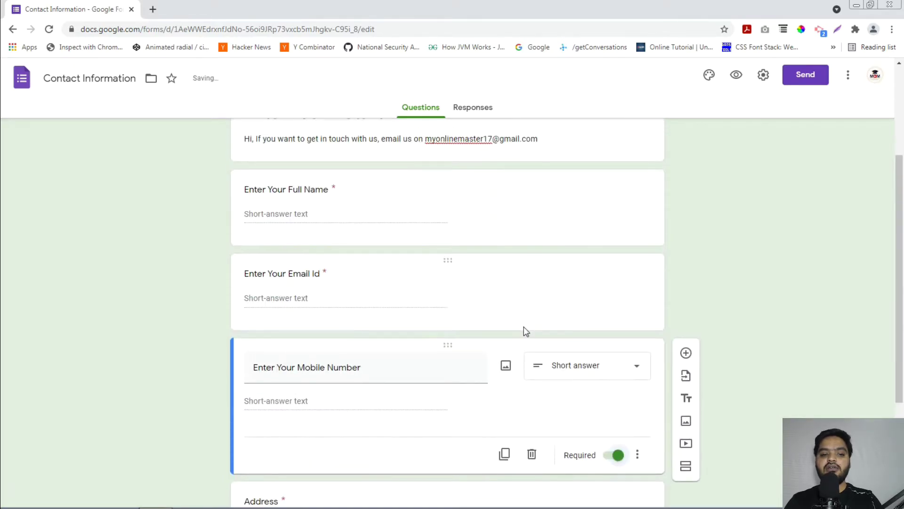
pyautogui.scroll(3, 504, 334)
pyautogui.scroll(-7, 485, 339)
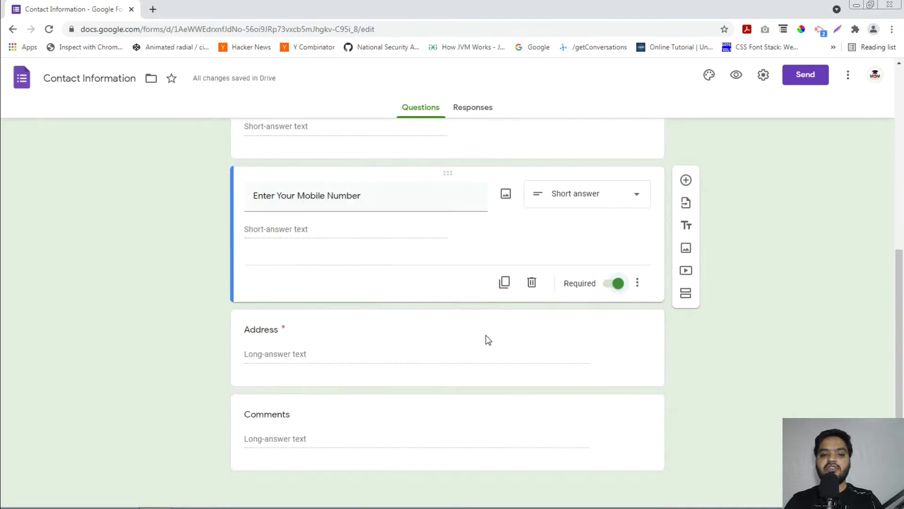
pyautogui.click(329, 352)
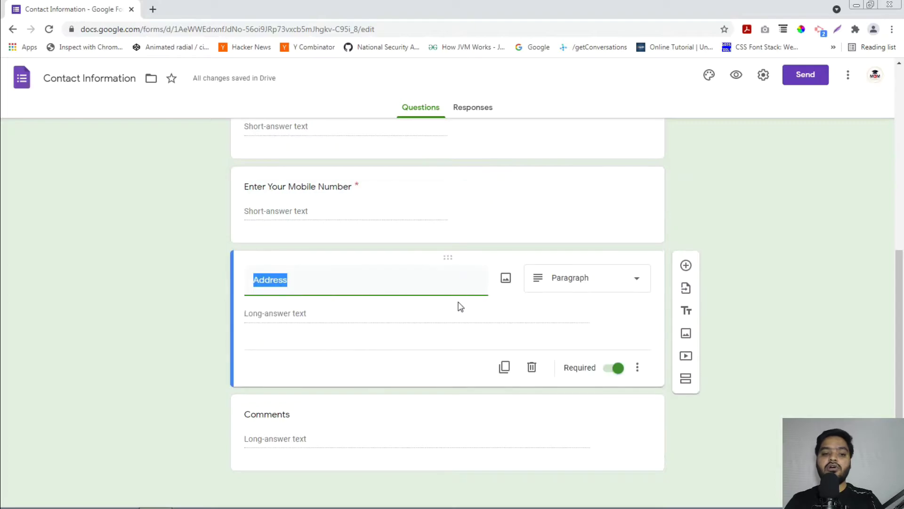
pyautogui.click(572, 284)
pyautogui.click(719, 278)
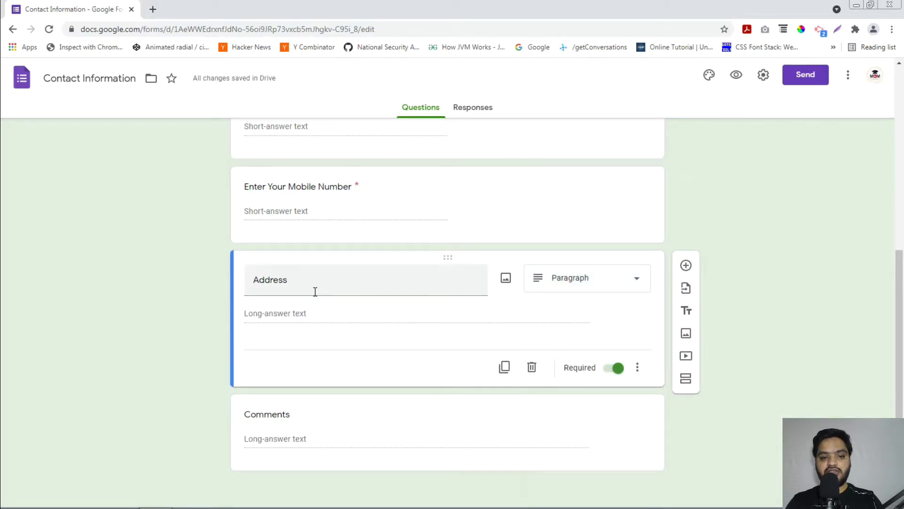
# - Retitle Comments 'What is your Age Group?', make it required, and switch it to Multiple choice
pyautogui.click(299, 418)
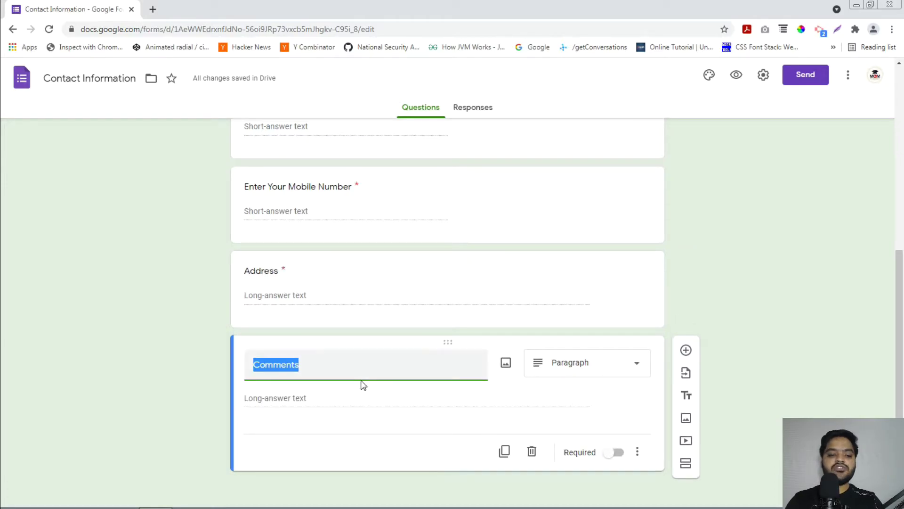
pyautogui.write('Wha')
pyautogui.write('t is your ')
pyautogui.write('Age')
pyautogui.write(' Groy')
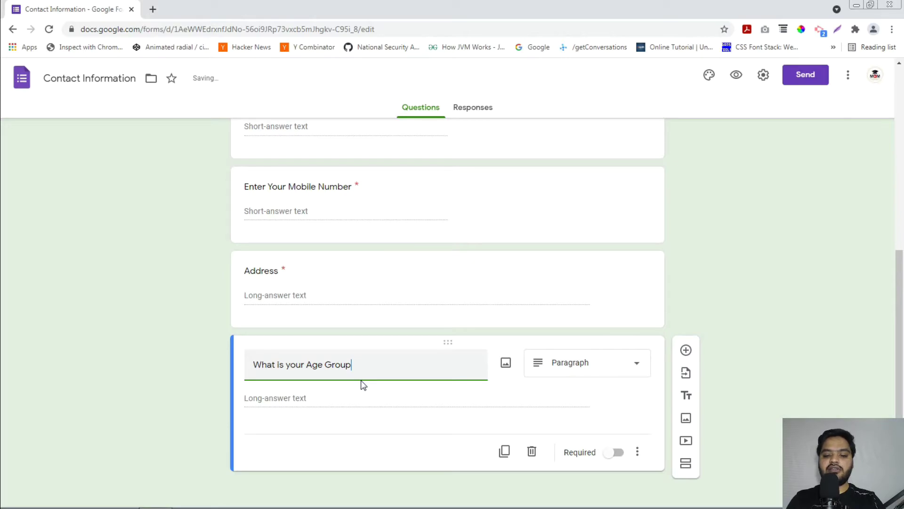
pyautogui.write('?')
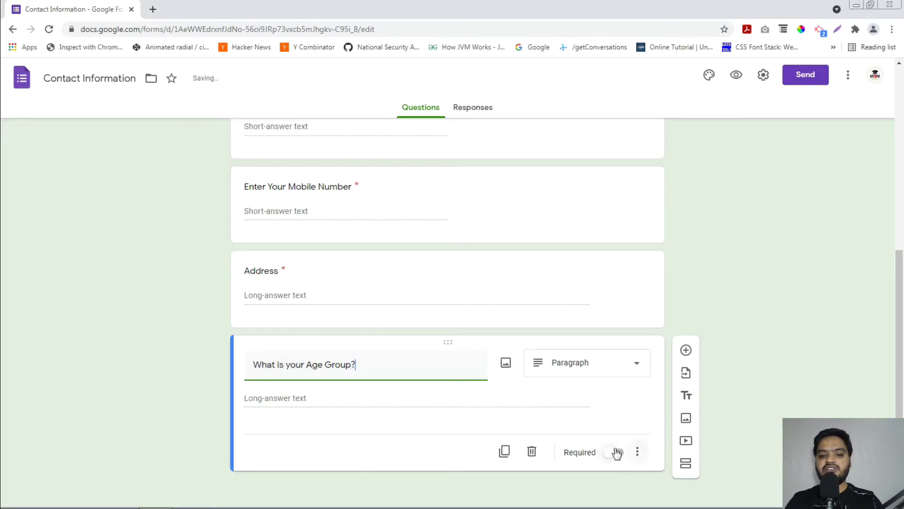
pyautogui.click(615, 453)
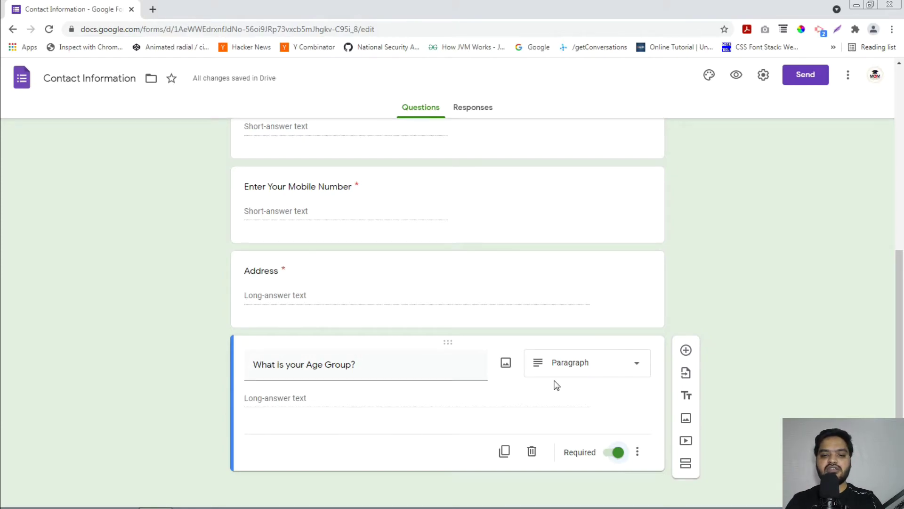
pyautogui.click(580, 374)
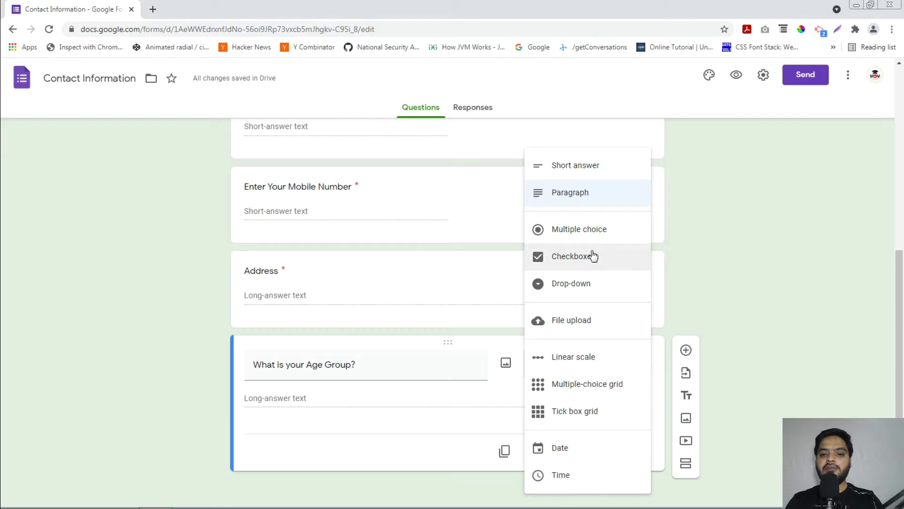
pyautogui.click(602, 230)
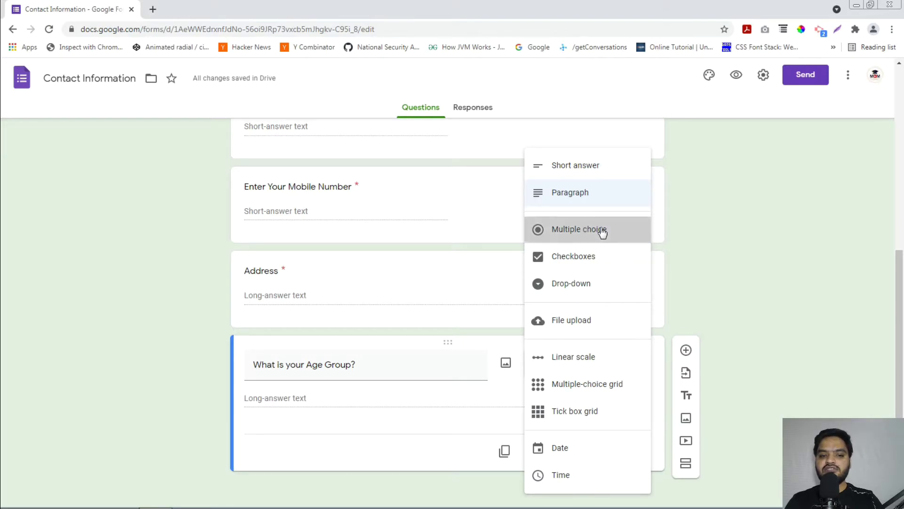
pyautogui.scroll(5, 284, 437)
pyautogui.scroll(-5, 284, 437)
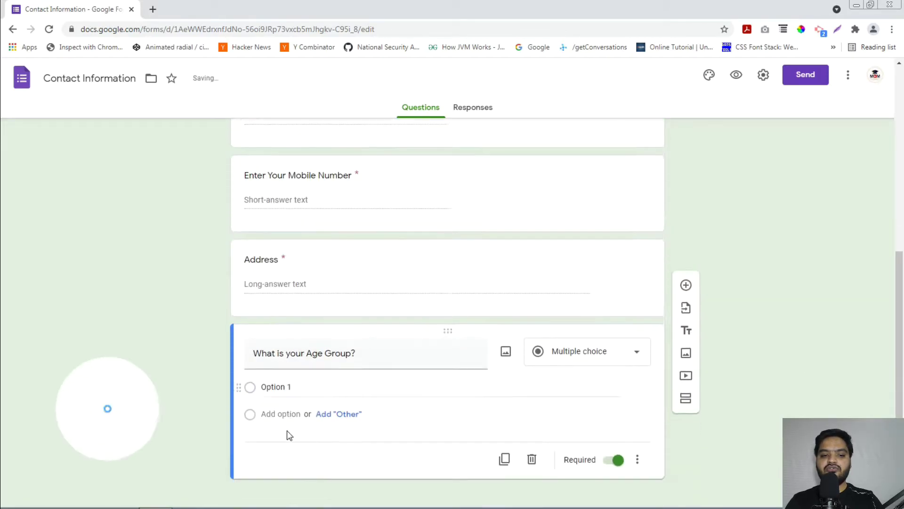
# - Enter the first two age-group choices, Below 18 and From 18 to 40
pyautogui.click(301, 382)
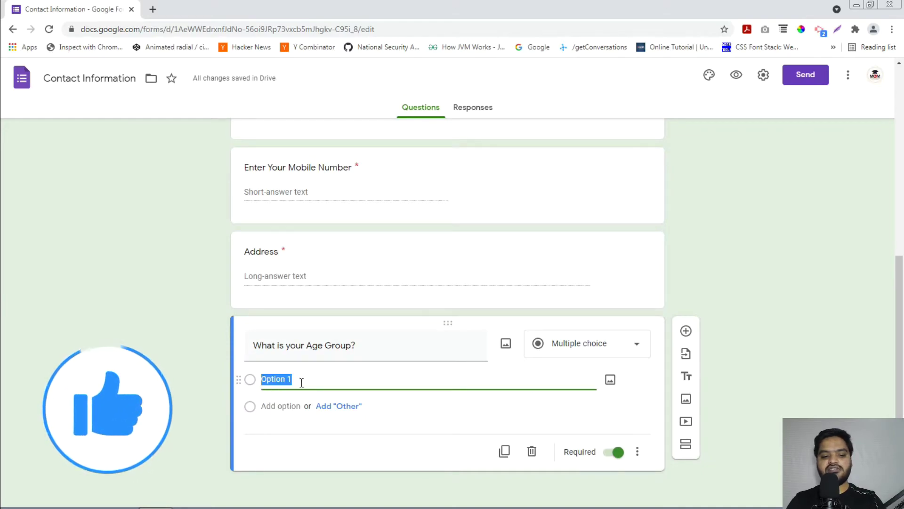
pyautogui.write('Beloe')
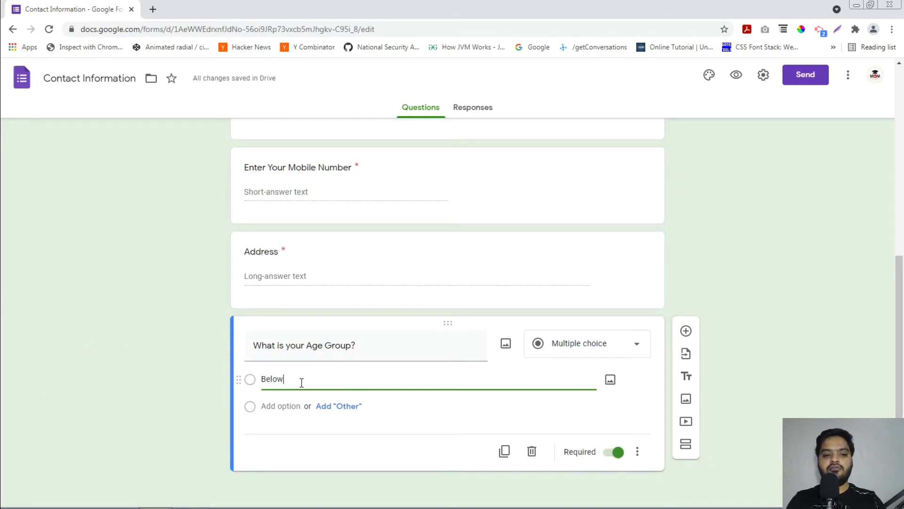
pyautogui.click(327, 407)
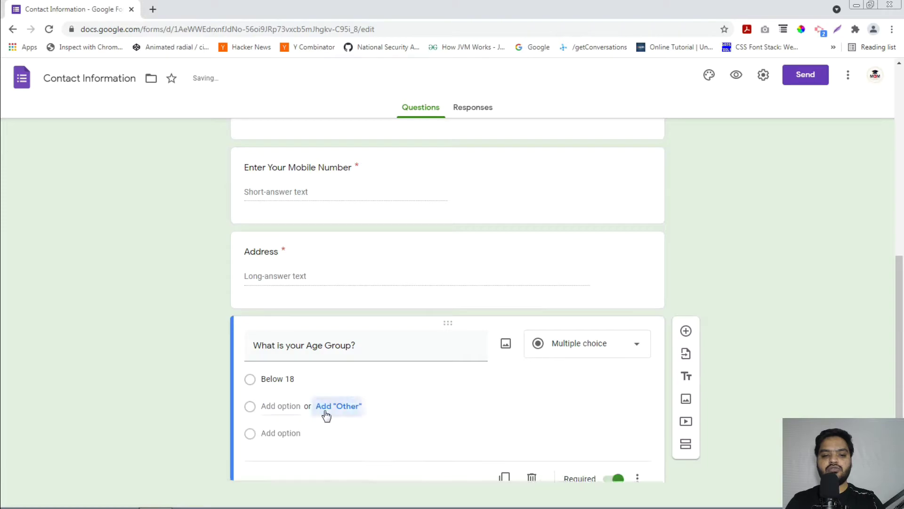
pyautogui.click(293, 433)
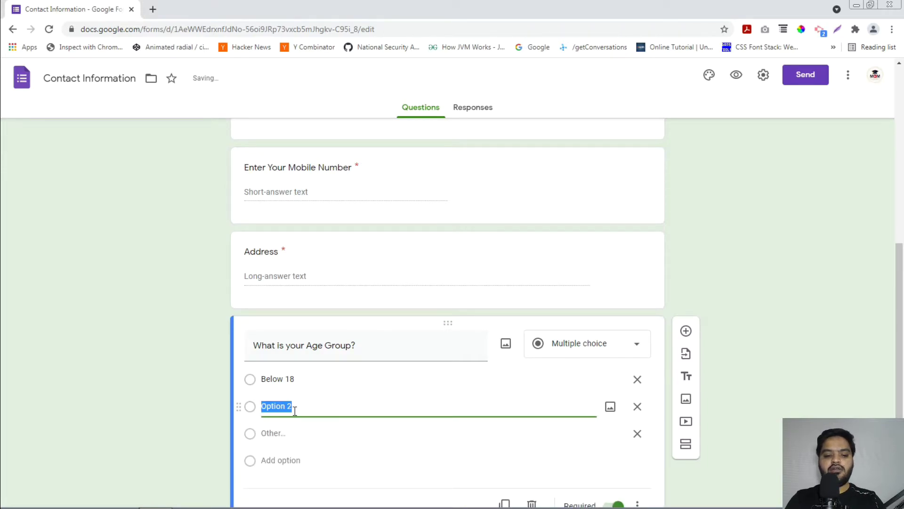
pyautogui.write('From 18 to 40')
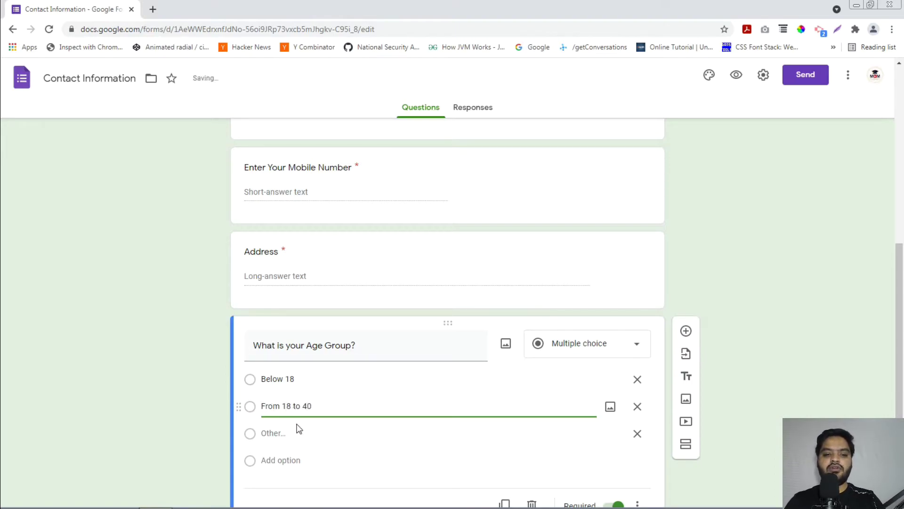
pyautogui.click(311, 467)
# - Add the Above 40 choice and remove the stray Other option
pyautogui.click(284, 459)
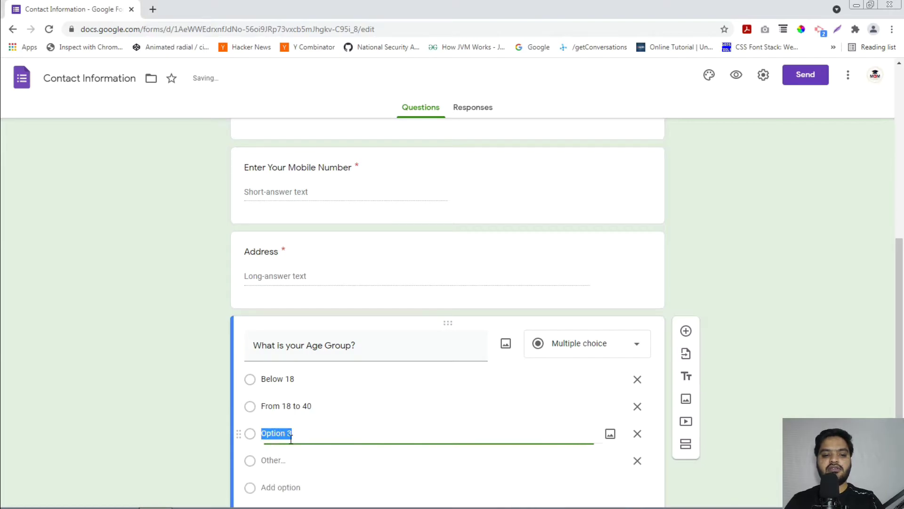
pyautogui.write('Above 4')
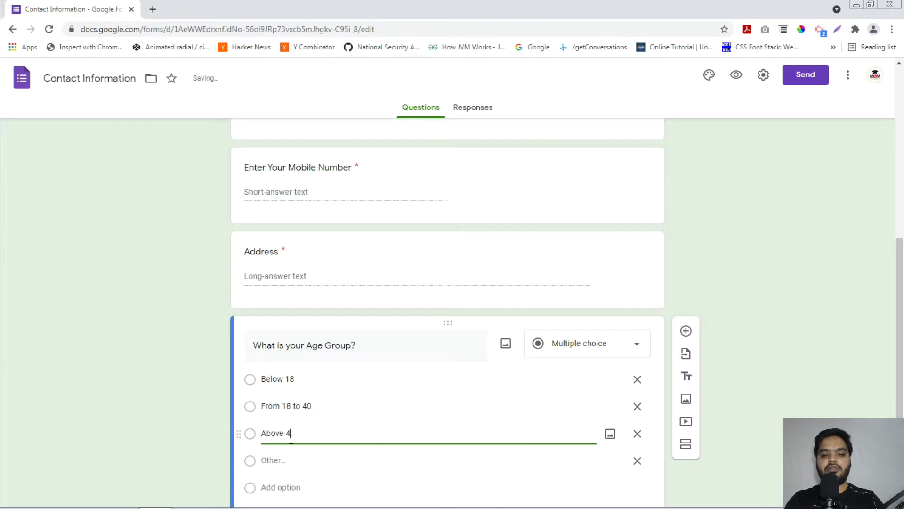
pyautogui.write('0')
pyautogui.scroll(3, 297, 434)
pyautogui.scroll(-4, 355, 397)
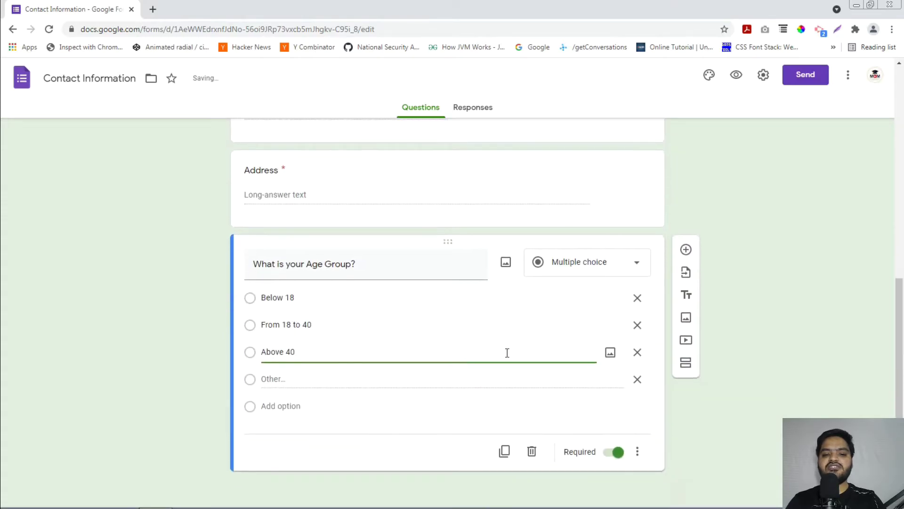
pyautogui.click(637, 379)
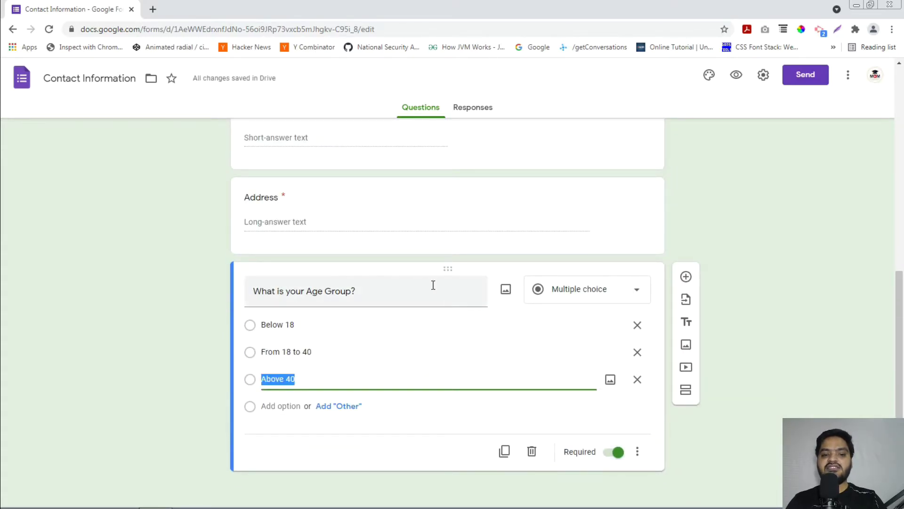
pyautogui.scroll(8, 438, 311)
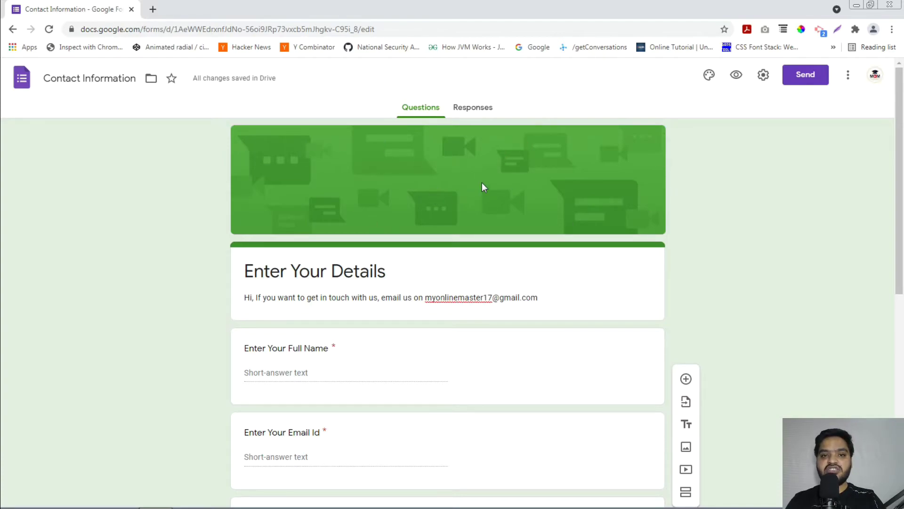
# - Set the form header to the open-book theme image, giving it a brown colour scheme
pyautogui.click(707, 80)
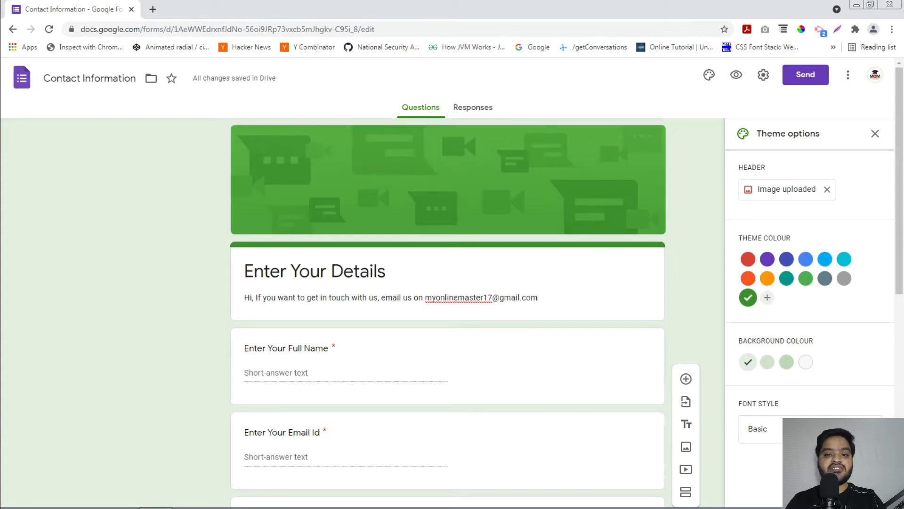
pyautogui.click(791, 191)
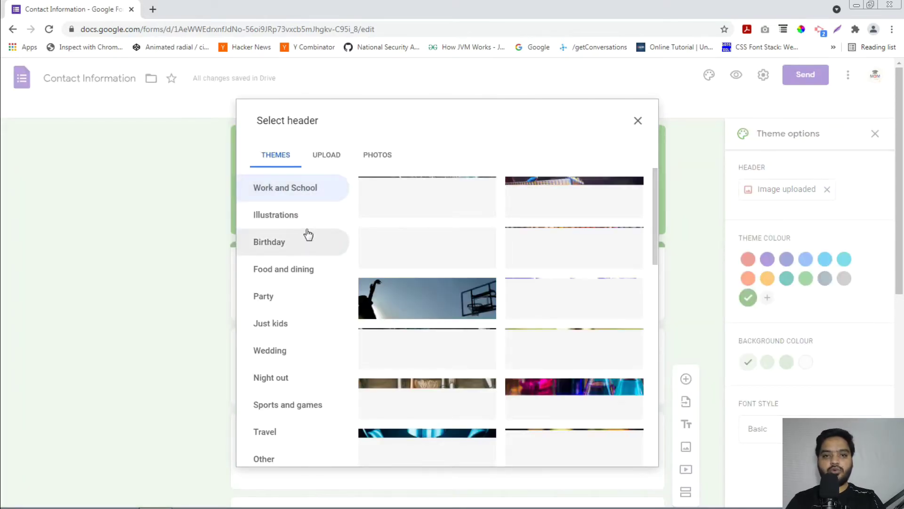
pyautogui.click(325, 162)
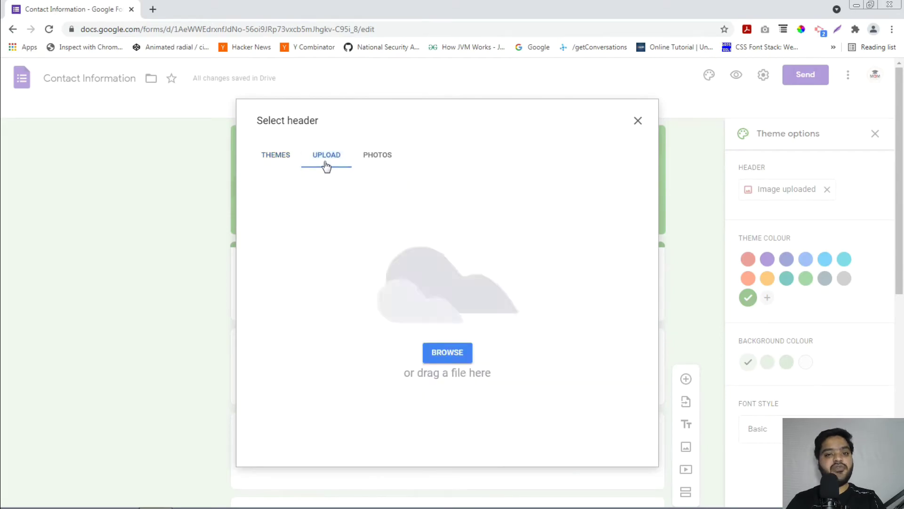
pyautogui.click(289, 157)
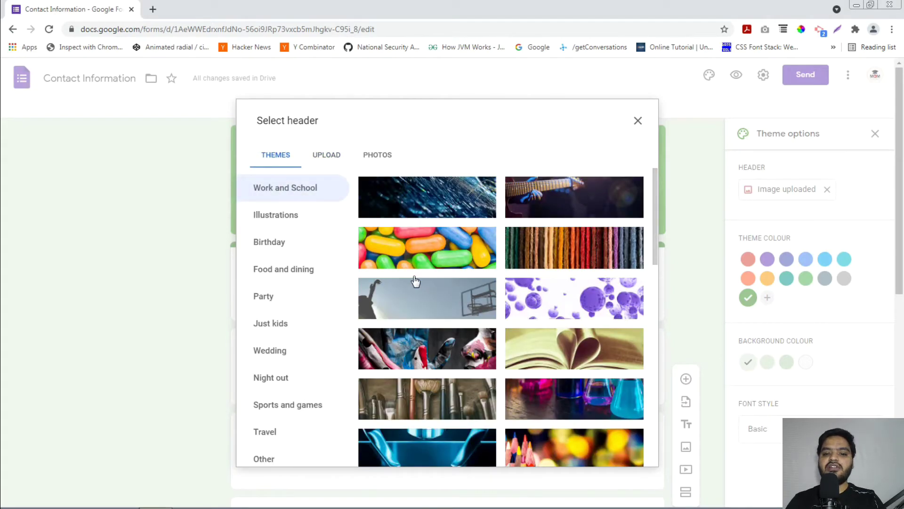
pyautogui.scroll(-2, 548, 274)
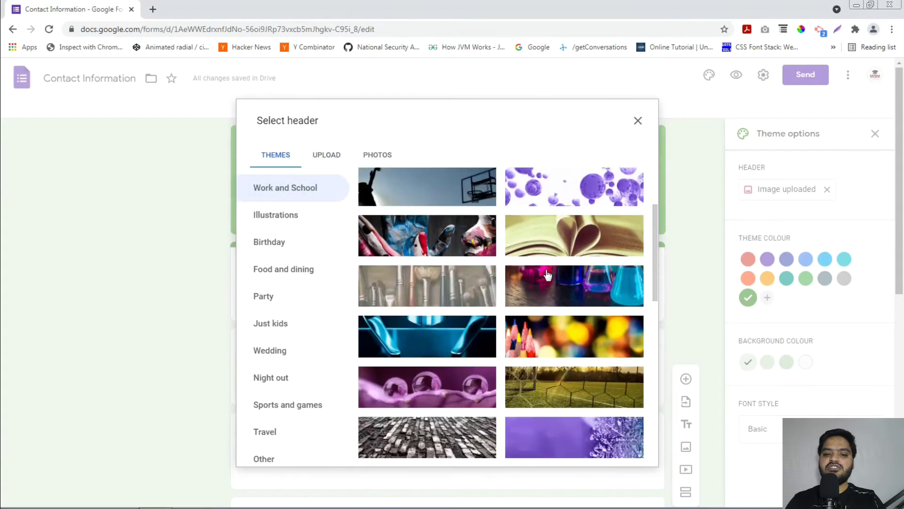
pyautogui.click(564, 231)
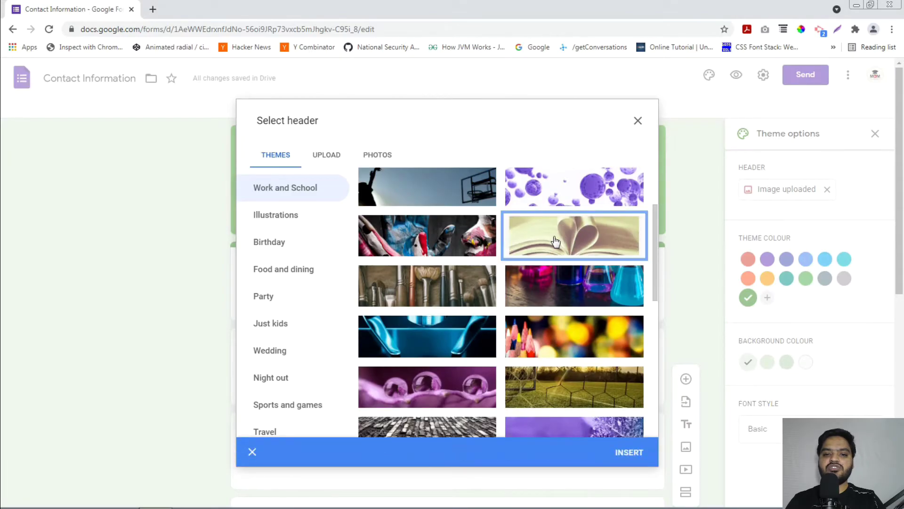
pyautogui.click(629, 453)
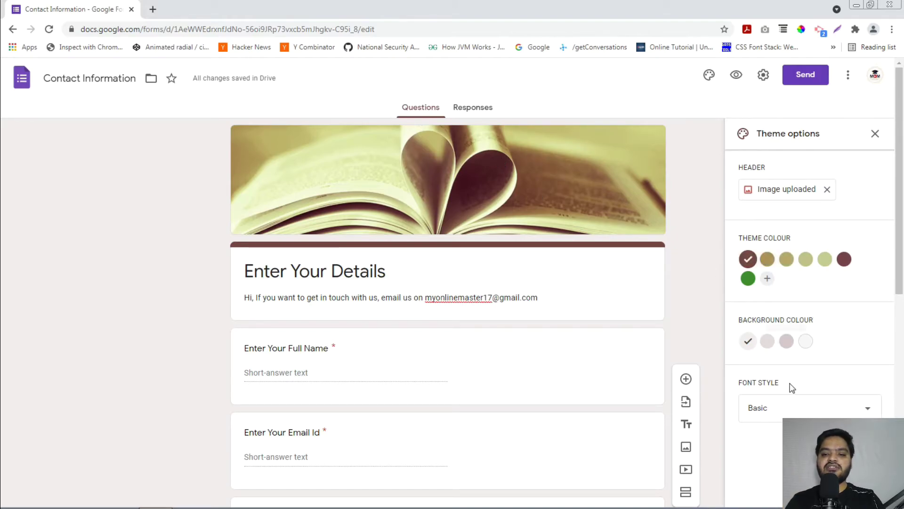
pyautogui.click(787, 413)
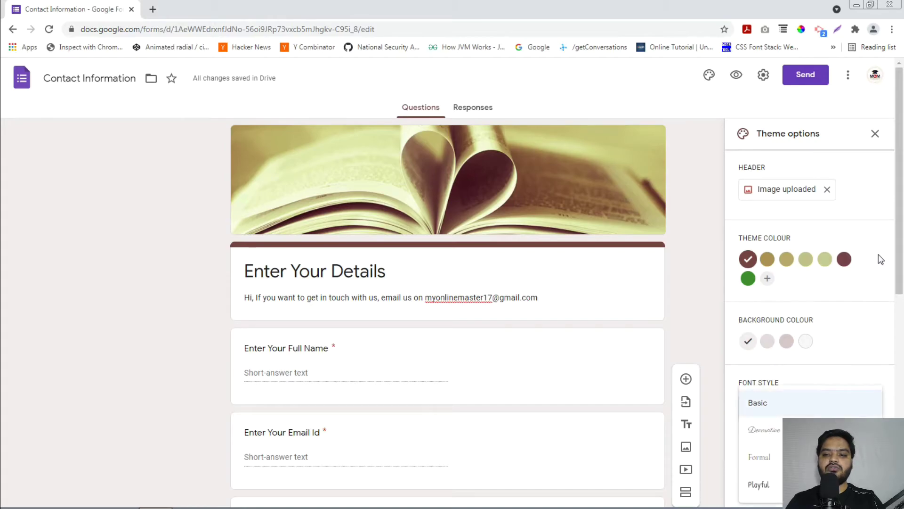
pyautogui.scroll(-3, 851, 366)
pyautogui.scroll(4, 851, 367)
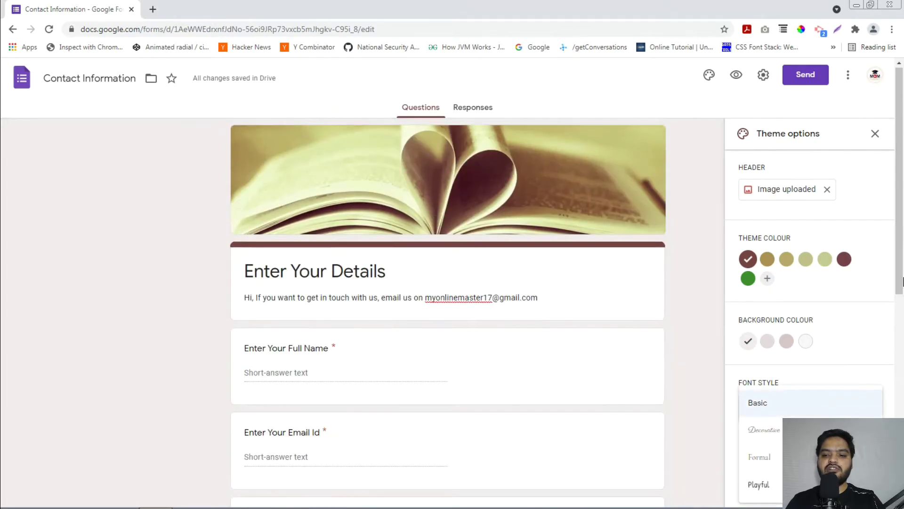
pyautogui.scroll(-9, 852, 367)
pyautogui.scroll(3, 447, 311)
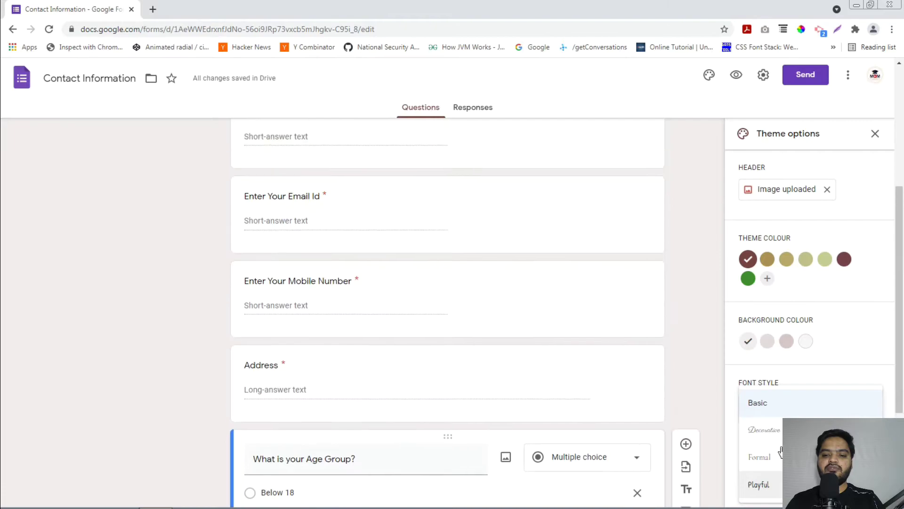
pyautogui.click(763, 429)
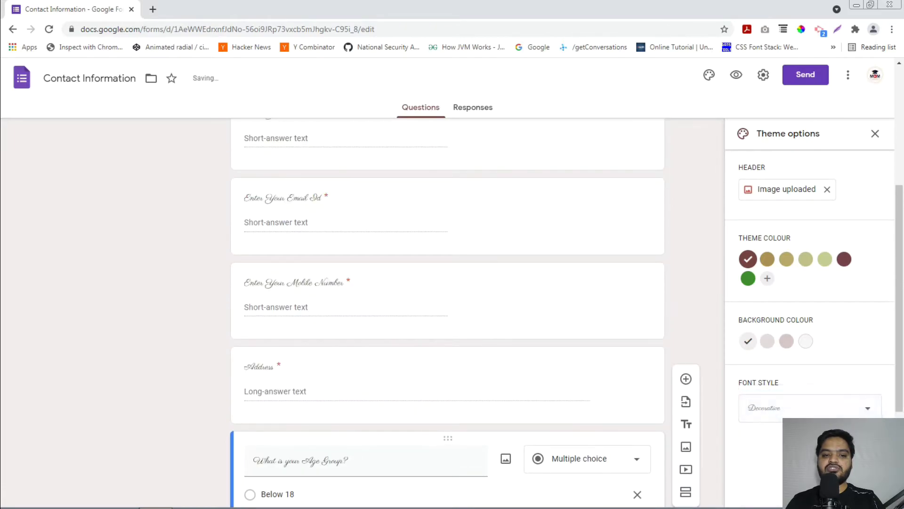
pyautogui.click(774, 408)
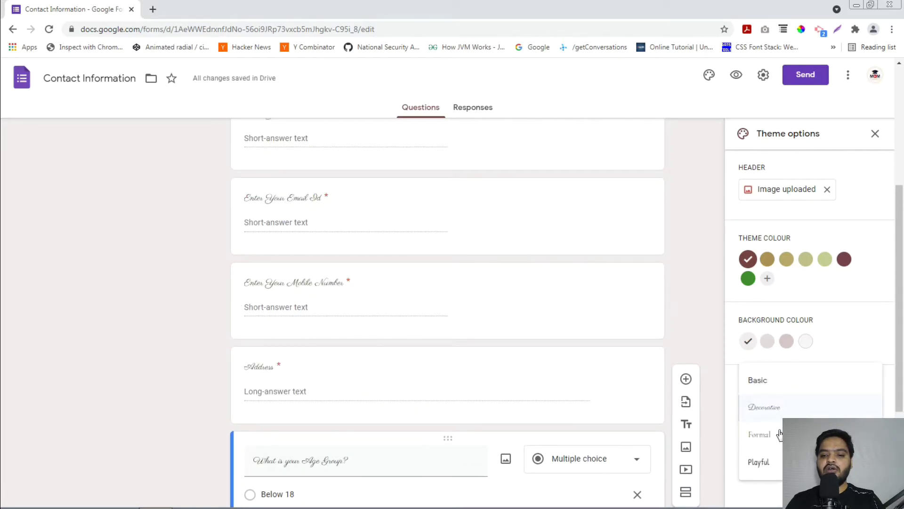
pyautogui.click(762, 434)
pyautogui.click(773, 408)
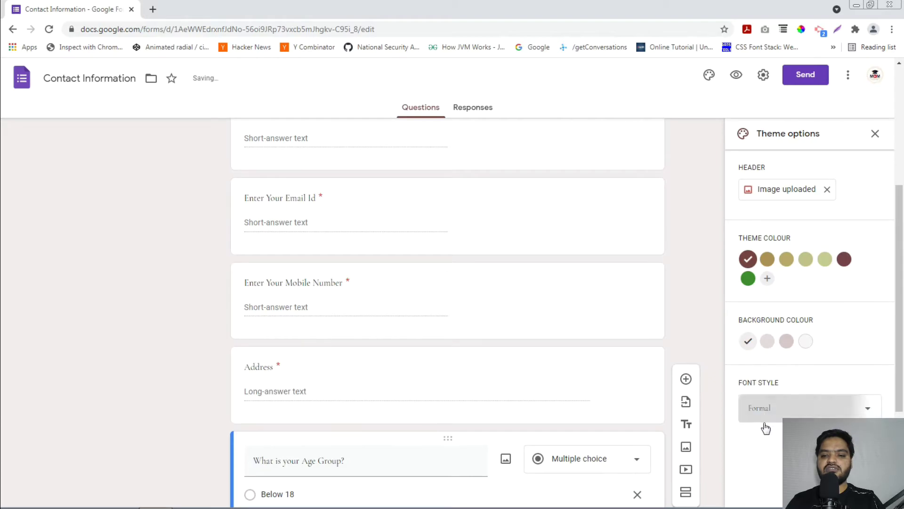
pyautogui.click(766, 447)
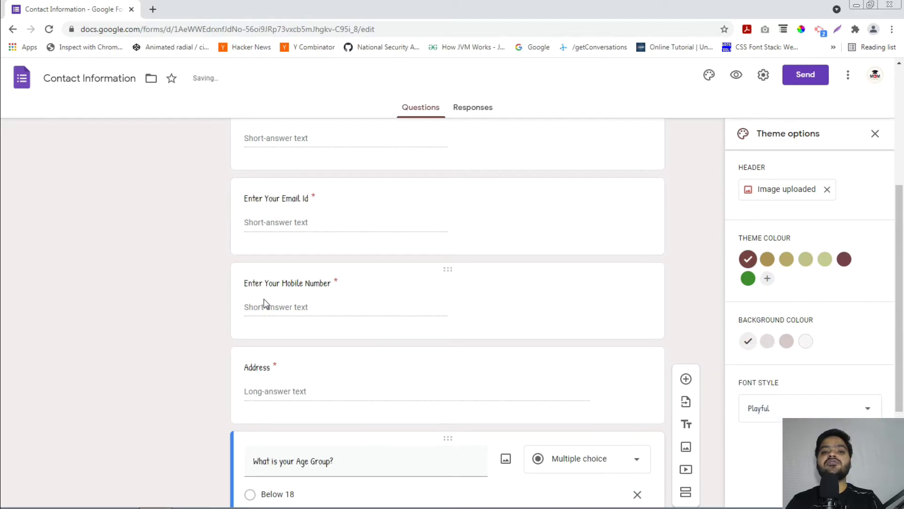
pyautogui.click(785, 409)
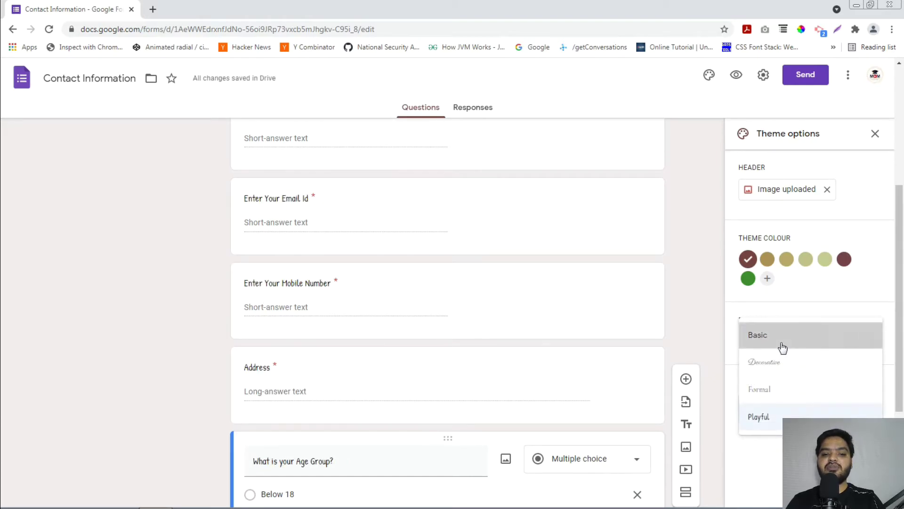
pyautogui.click(783, 348)
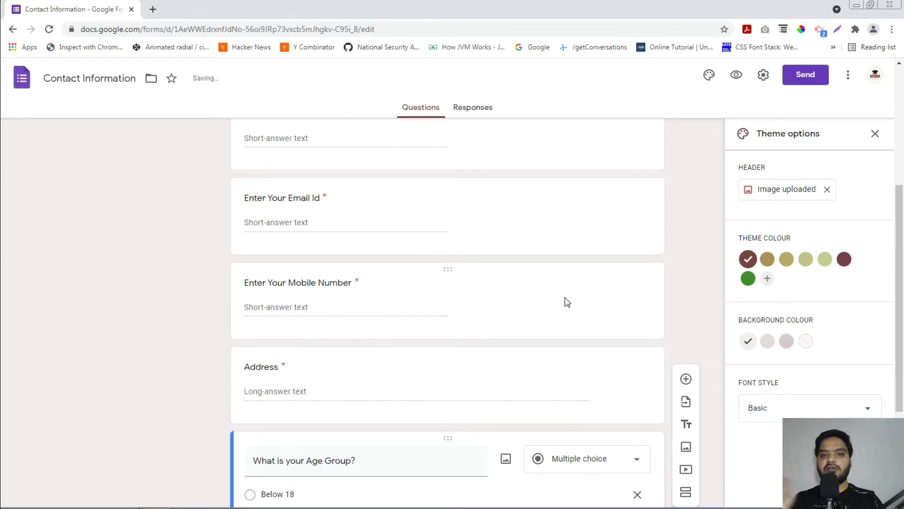
pyautogui.scroll(-4, 567, 302)
pyautogui.scroll(9, 568, 302)
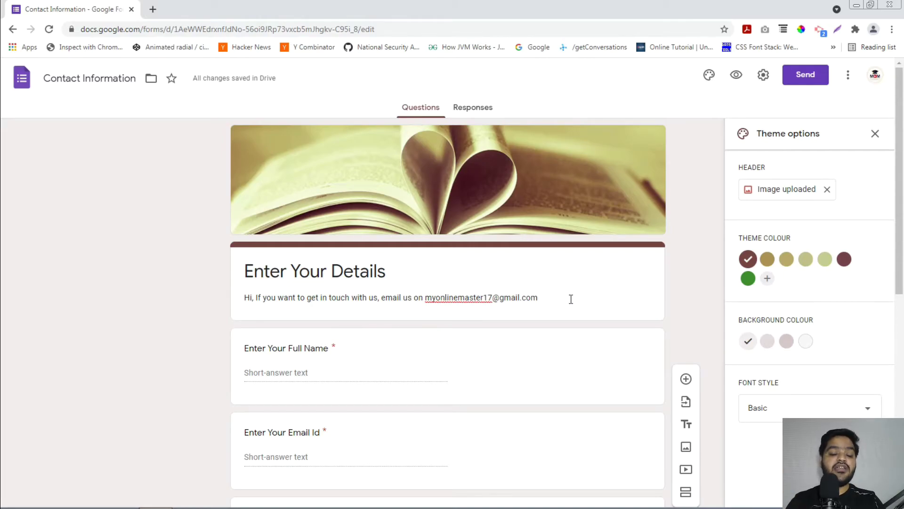
# - Copy the form's full share link and confirm it opens the form in a new tab
pyautogui.click(800, 79)
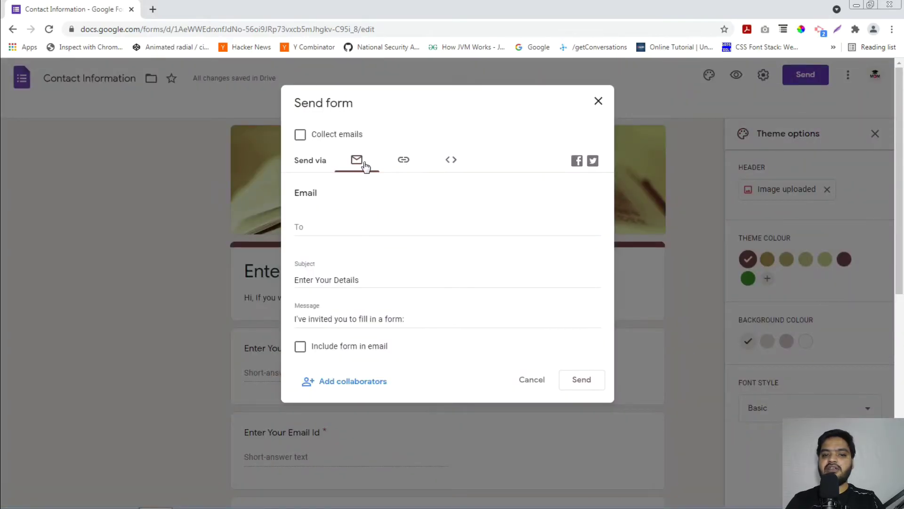
pyautogui.click(403, 160)
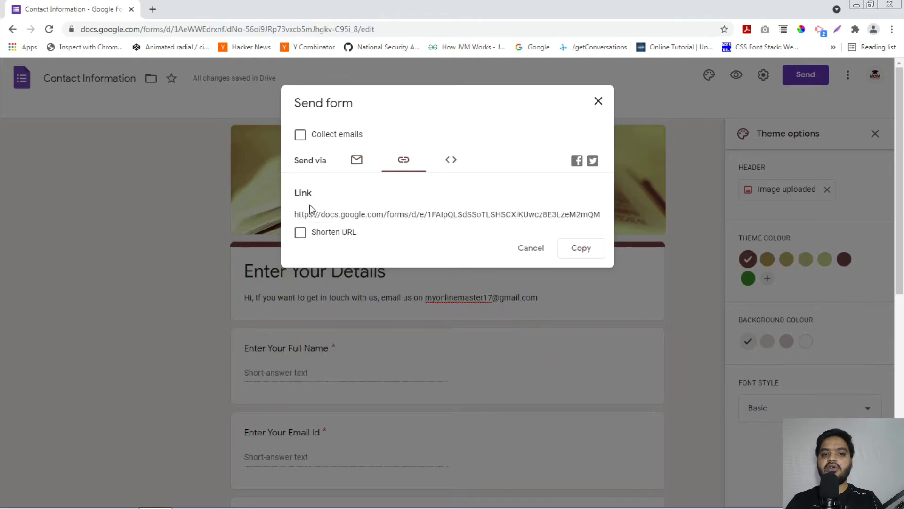
pyautogui.click(461, 216)
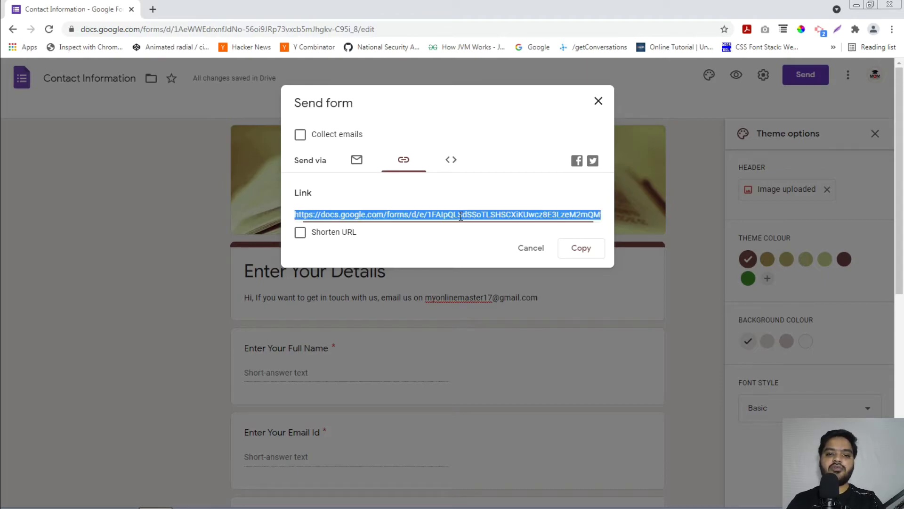
pyautogui.rightClick(461, 216)
pyautogui.click(479, 225)
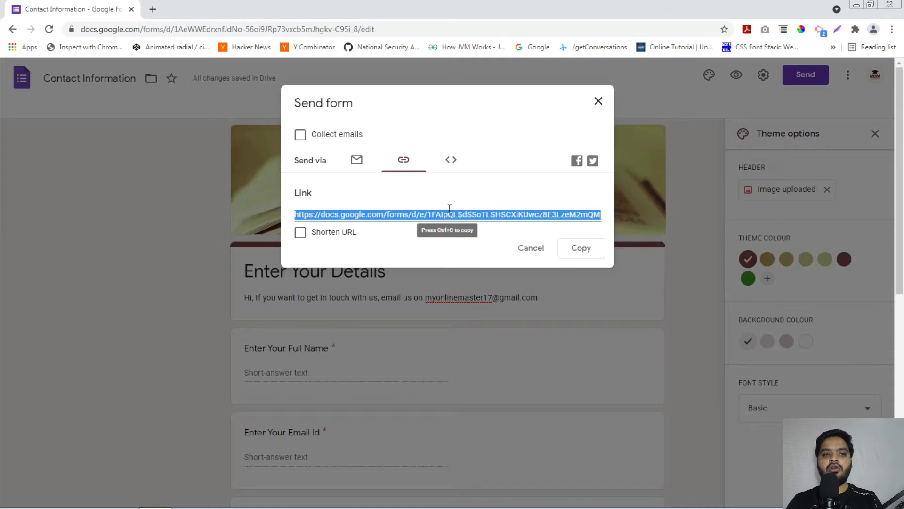
pyautogui.click(153, 9)
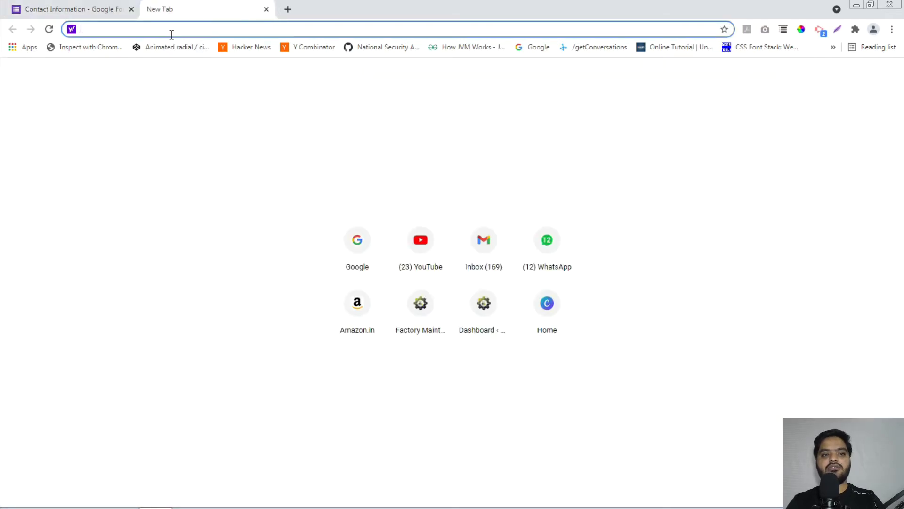
pyautogui.rightClick(172, 34)
pyautogui.click(212, 100)
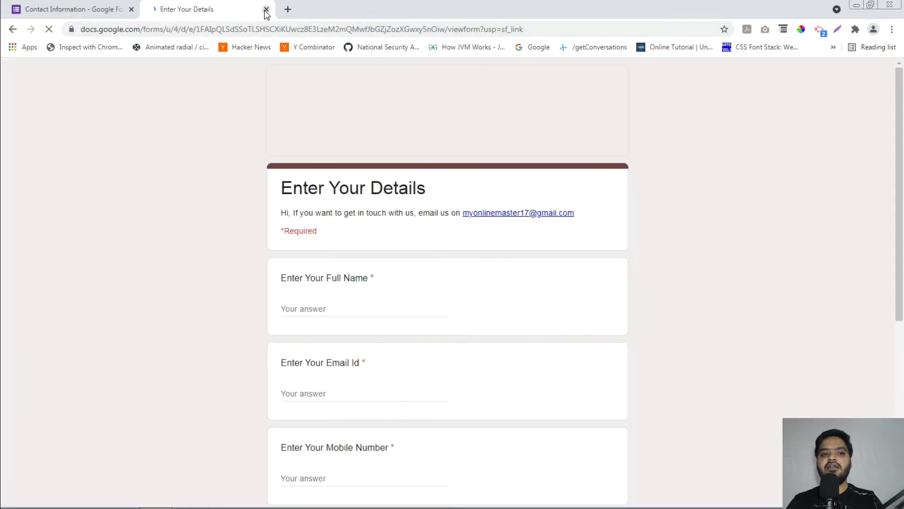
pyautogui.click(266, 9)
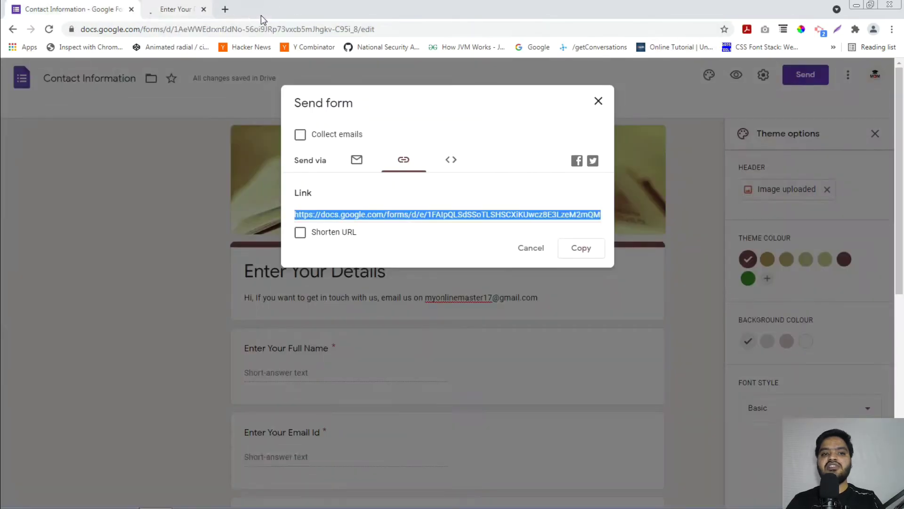
# - Shorten the share link to a forms.gle URL, copy it, and close the dialog
pyautogui.click(300, 234)
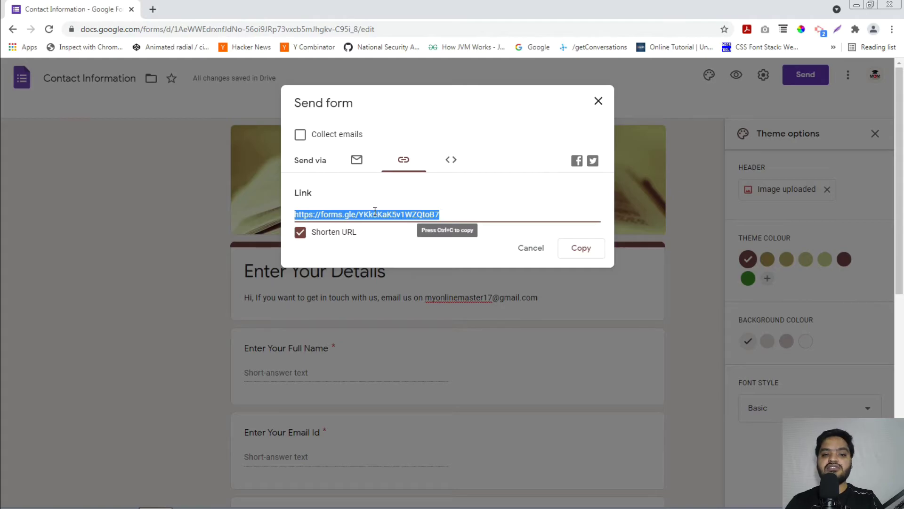
pyautogui.rightClick(375, 211)
pyautogui.click(390, 219)
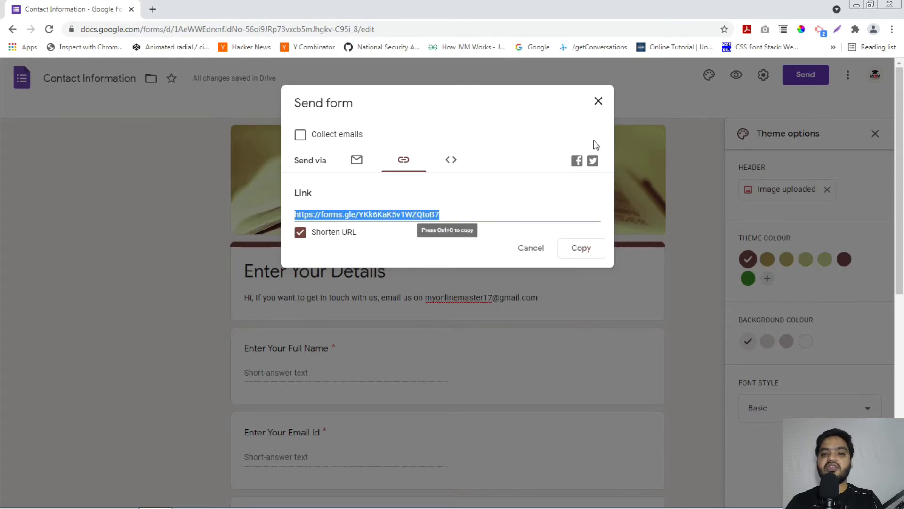
pyautogui.click(599, 101)
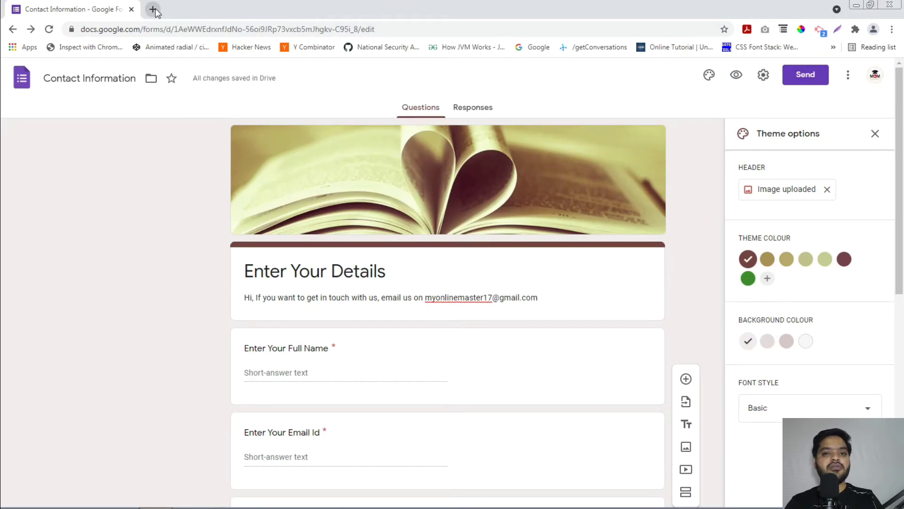
# - Load the copied forms.gle link in a new incognito window
pyautogui.click(153, 10)
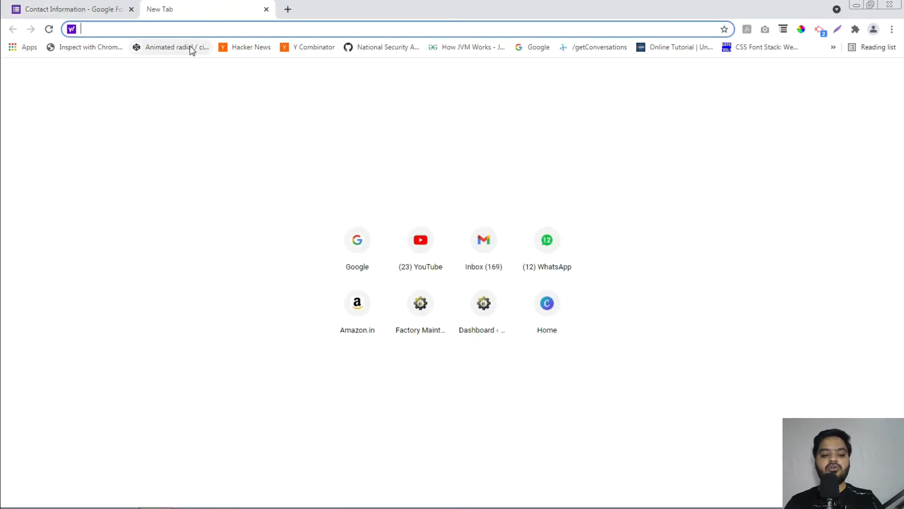
pyautogui.hotkey('ctrl', 'v')
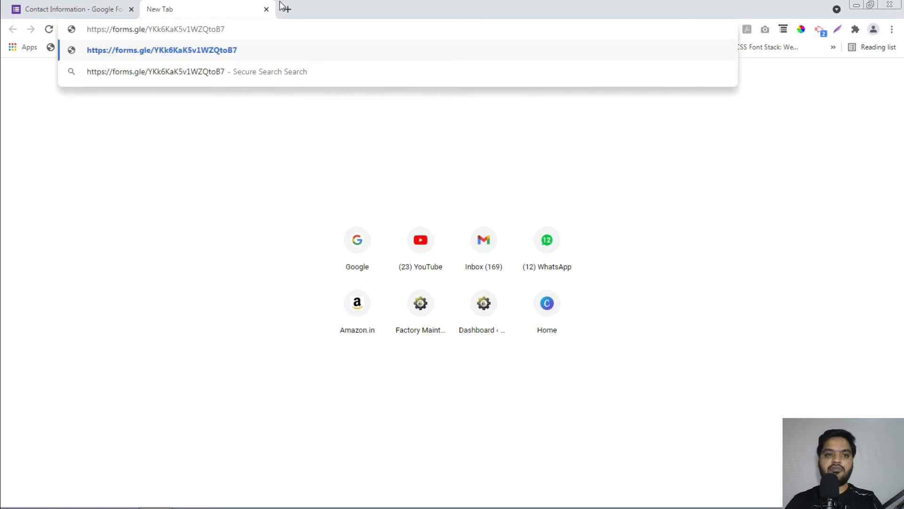
pyautogui.click(892, 29)
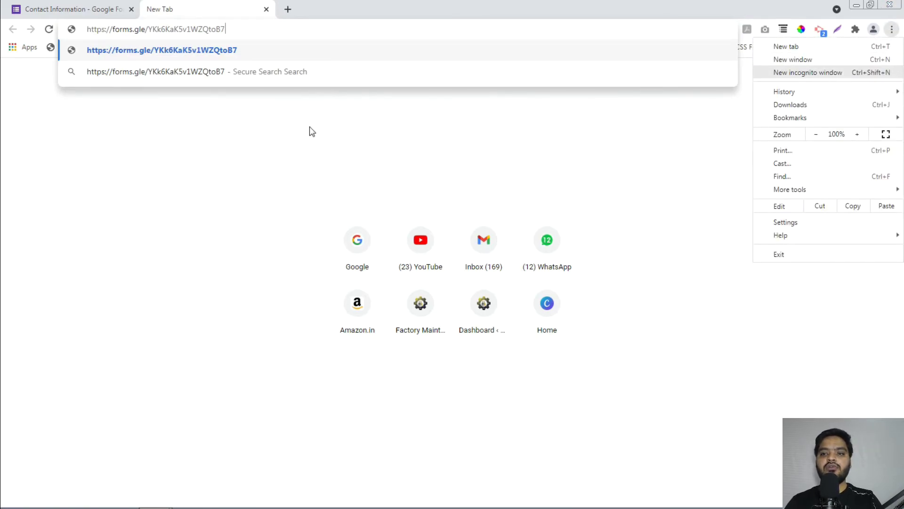
pyautogui.hotkey('ctrl', 'shift', 'n')
pyautogui.hotkey('ctrl', 'v')
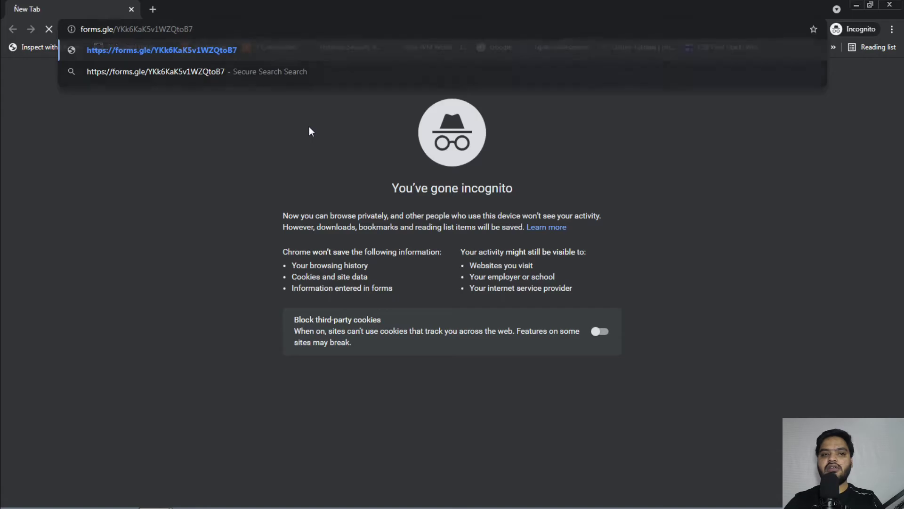
pyautogui.press('Return')
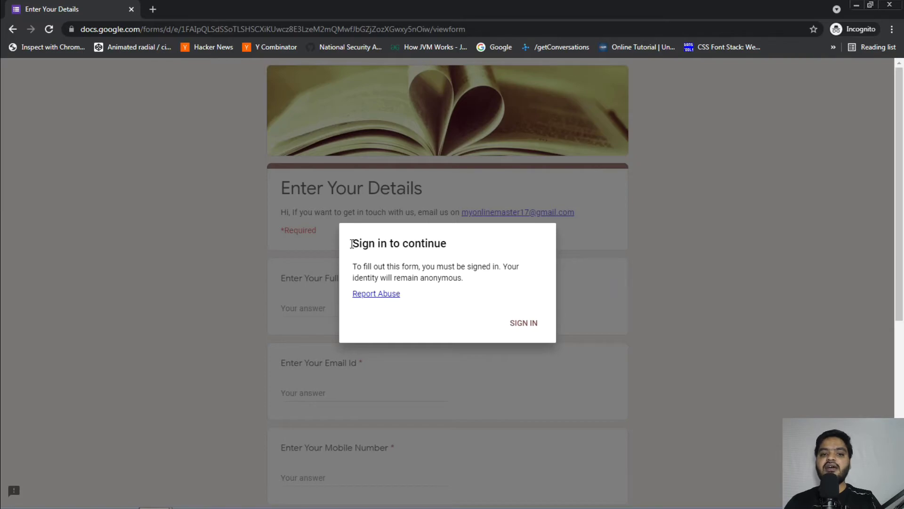
# - Check the sign-in requirement message, then go back to the form editor tab
pyautogui.moveTo(353, 243); pyautogui.dragTo(446, 243)
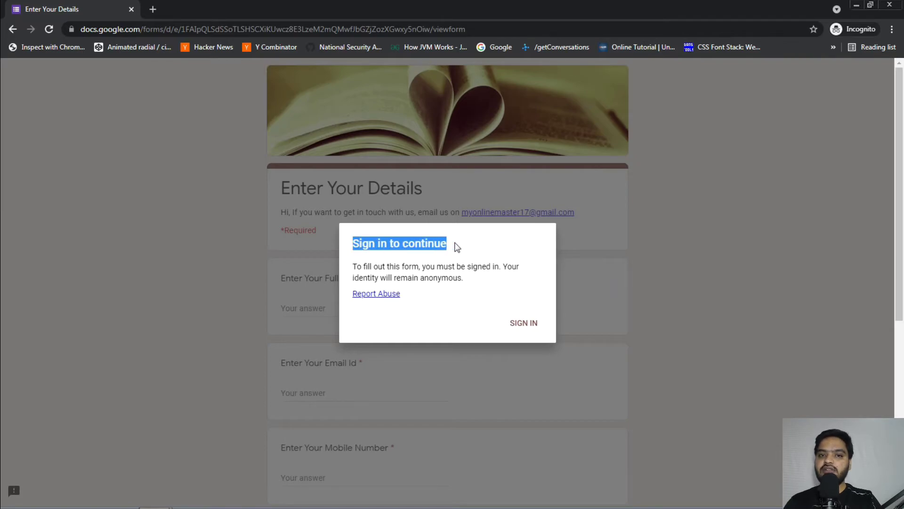
pyautogui.click(457, 247)
pyautogui.hotkey('alt', 'Tab')
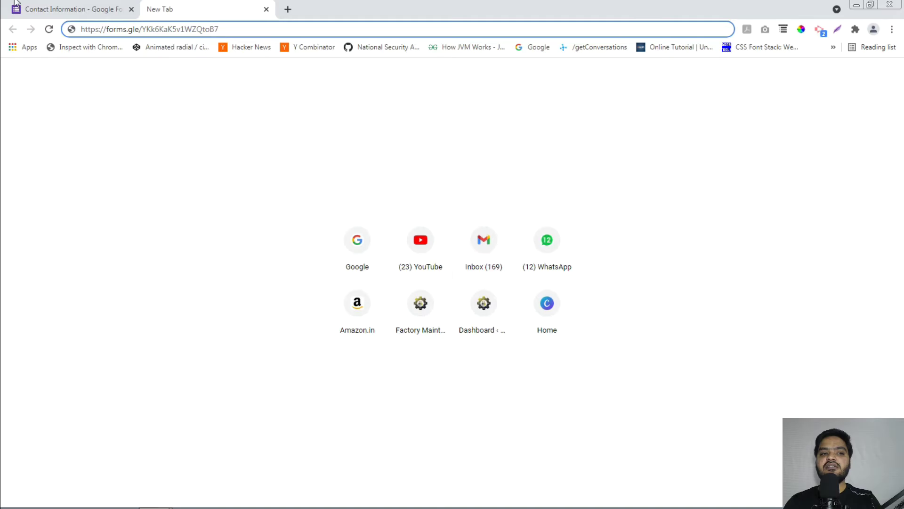
pyautogui.click(76, 9)
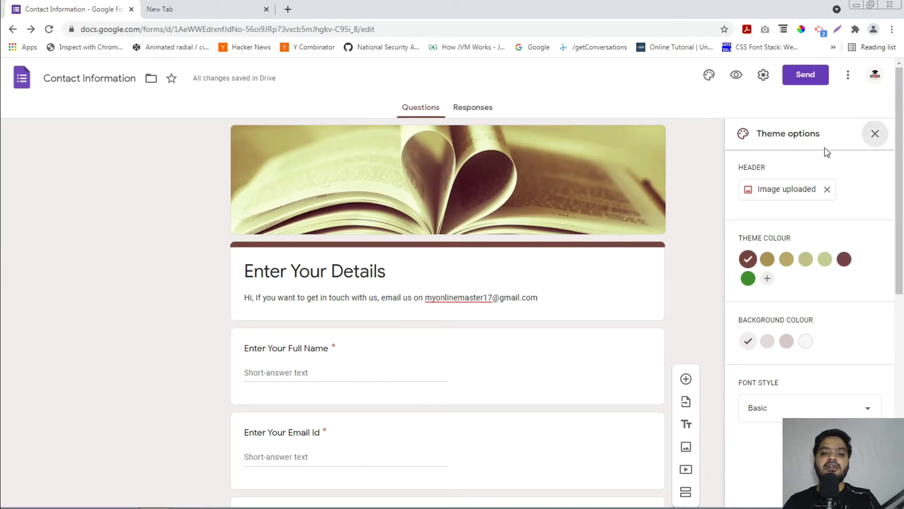
# - Turn off 'Limit to 1 response' in Settings, save, and reload the form in incognito
pyautogui.click(875, 134)
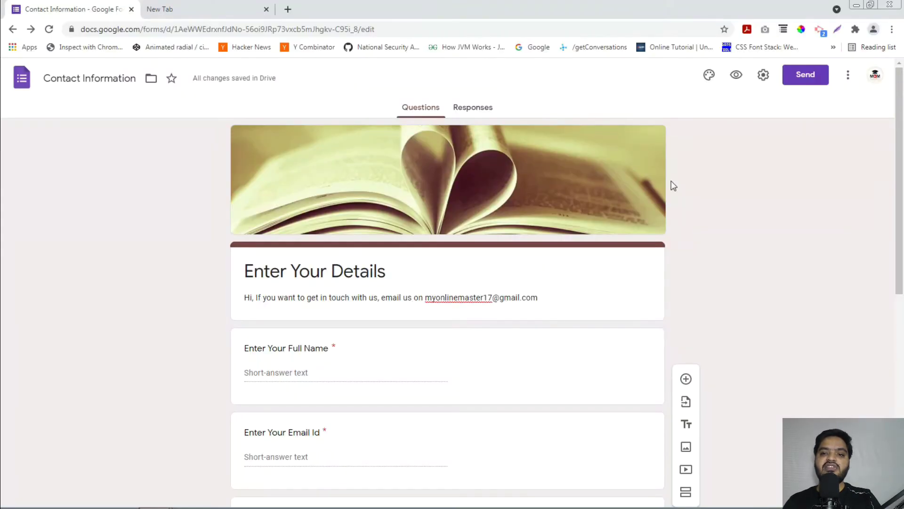
pyautogui.click(763, 74)
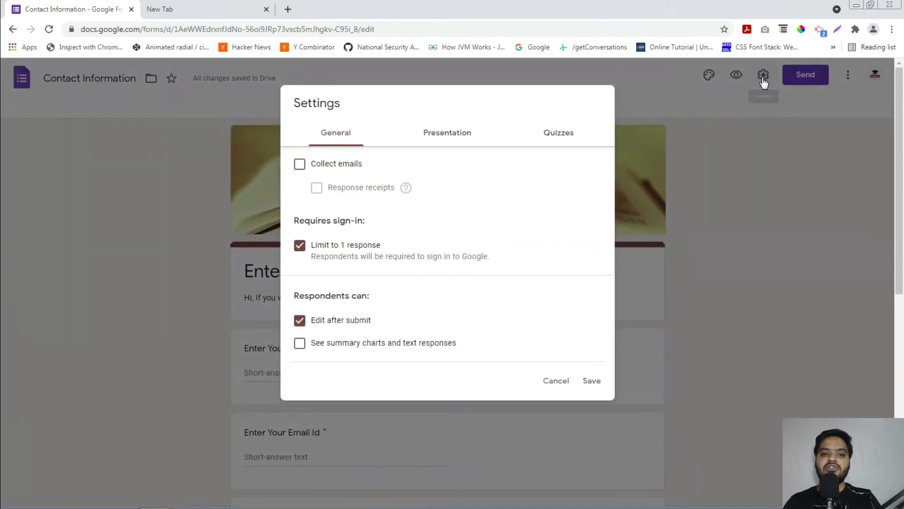
pyautogui.click(298, 248)
pyautogui.click(605, 367)
pyautogui.hotkey('alt', 'Tab')
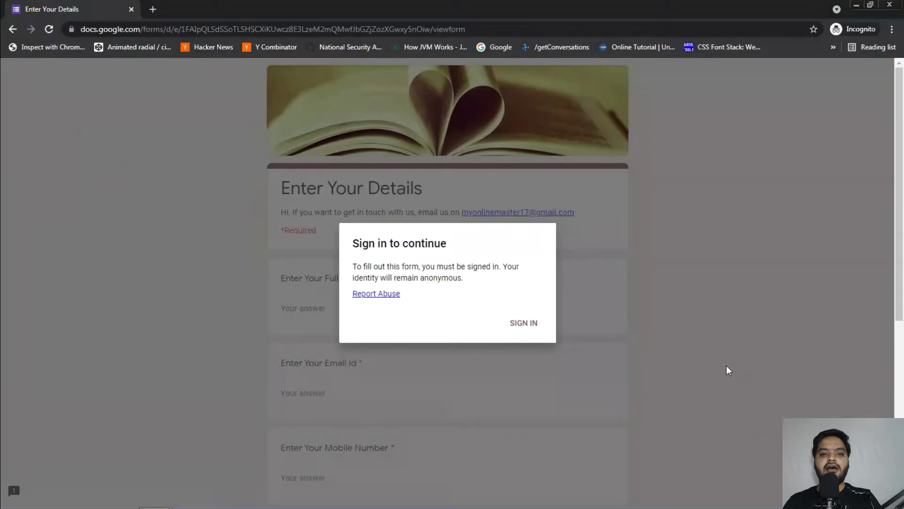
pyautogui.click(47, 29)
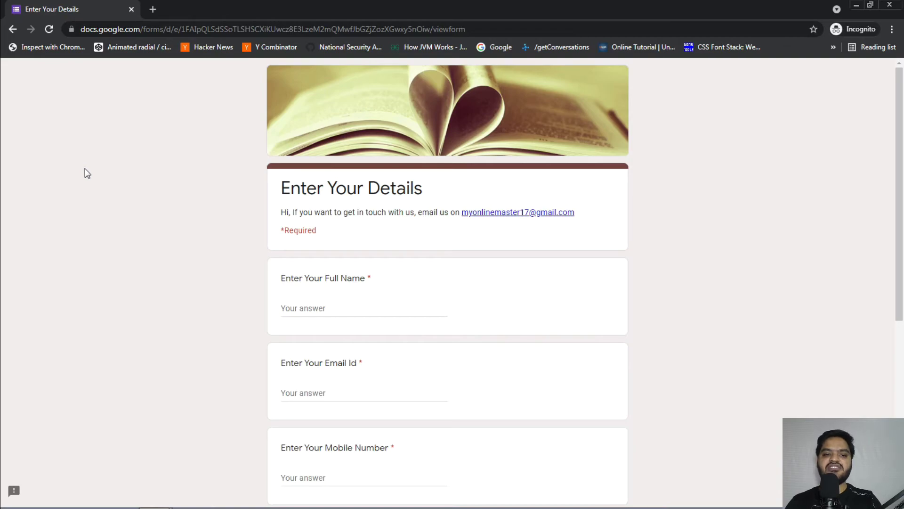
# - Autofill the name, email and mobile answers from the saved 'demo' entry
pyautogui.scroll(-1, 145, 214)
pyautogui.click(361, 251)
pyautogui.write('R')
pyautogui.press('BackSpace')
pyautogui.write('demo')
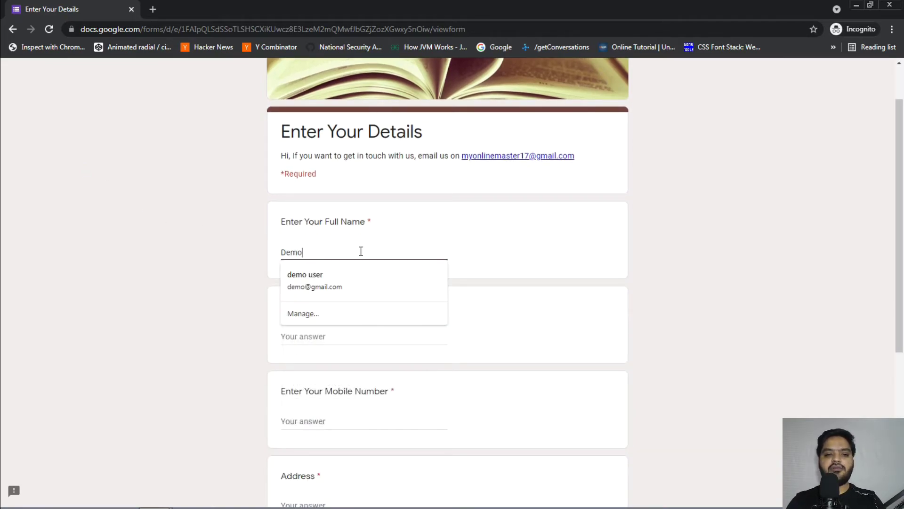
pyautogui.press('Down')
pyautogui.press('Return')
pyautogui.scroll(1, 361, 251)
pyautogui.scroll(-4, 361, 251)
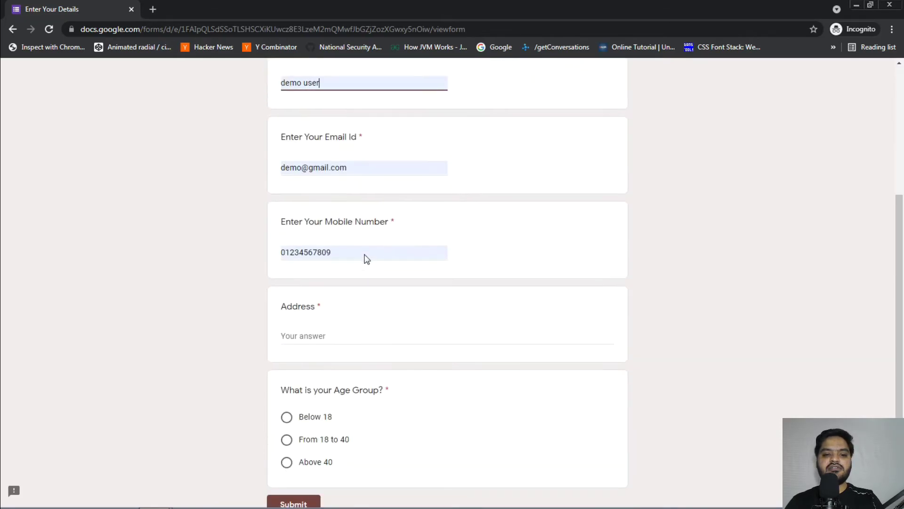
# - Enter 'demo' as the address, choose Below 18, submit, and return to the editor
pyautogui.click(328, 336)
pyautogui.write('de')
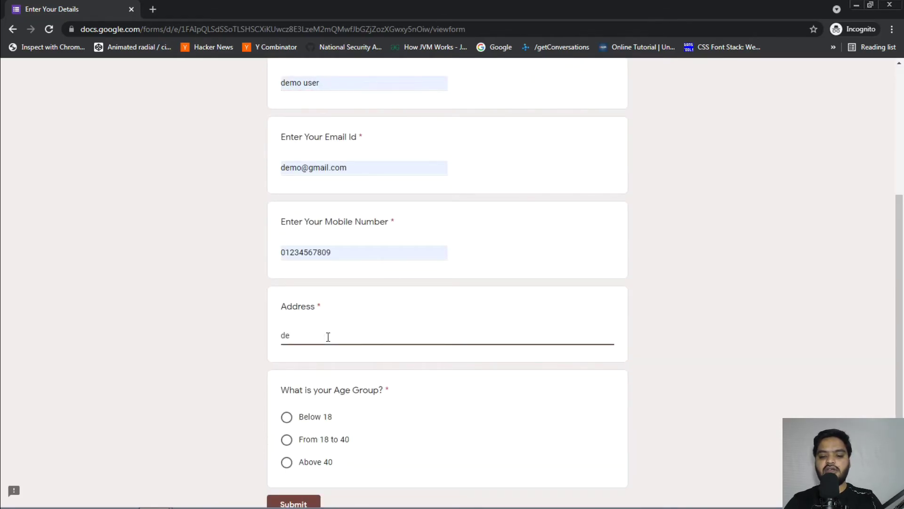
pyautogui.write('mo')
pyautogui.scroll(-2, 327, 337)
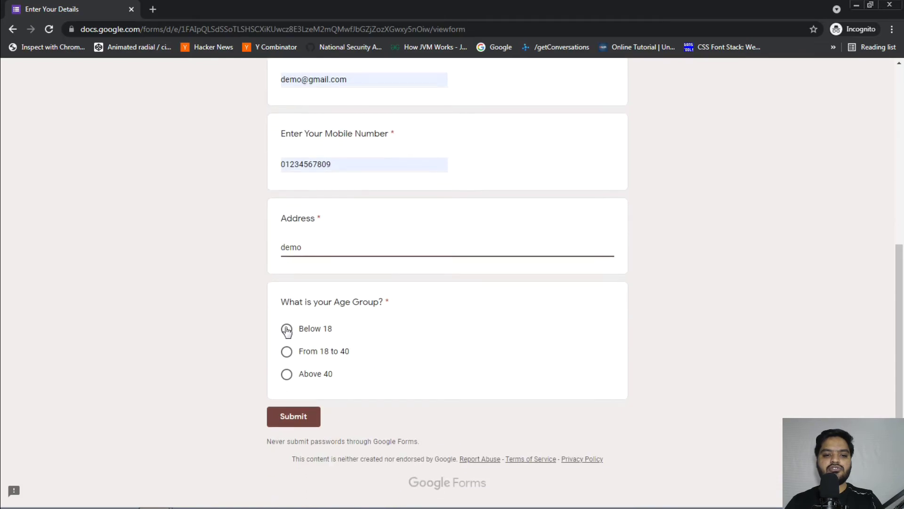
pyautogui.click(287, 331)
pyautogui.click(294, 421)
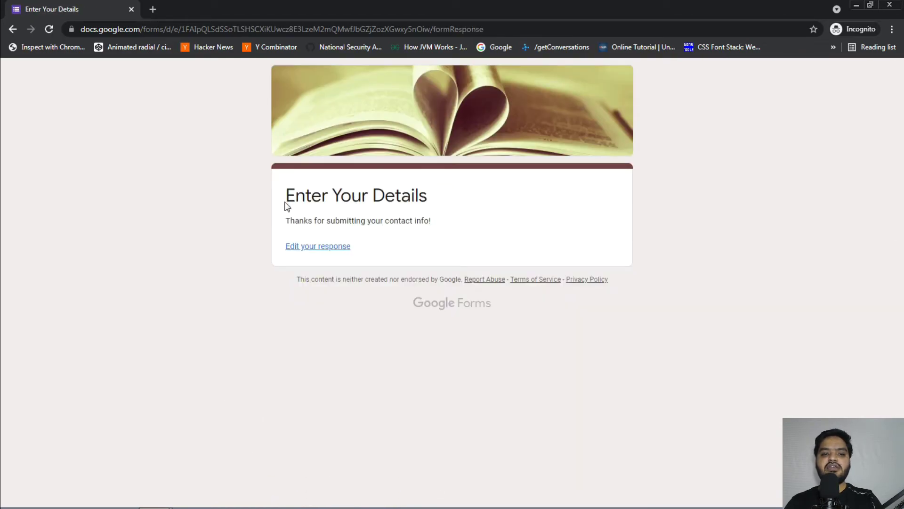
pyautogui.moveTo(288, 221); pyautogui.dragTo(462, 241)
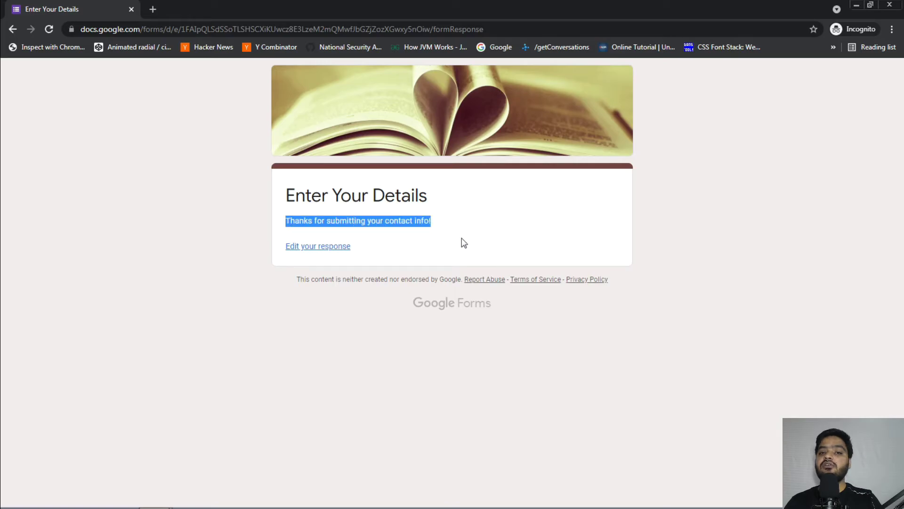
pyautogui.click(500, 259)
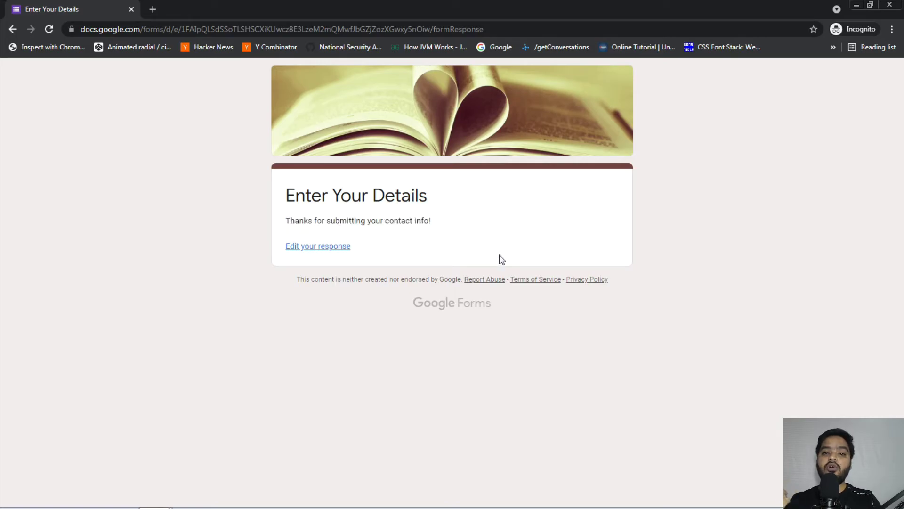
pyautogui.hotkey('alt', 'Tab')
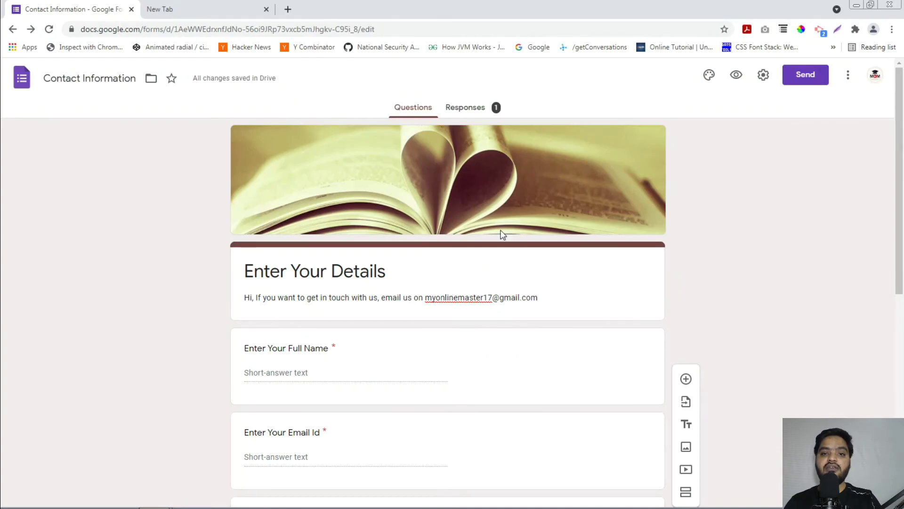
# - Scroll through the Responses summary cards, including the Age Group chart at 100% Below 18
pyautogui.click(477, 112)
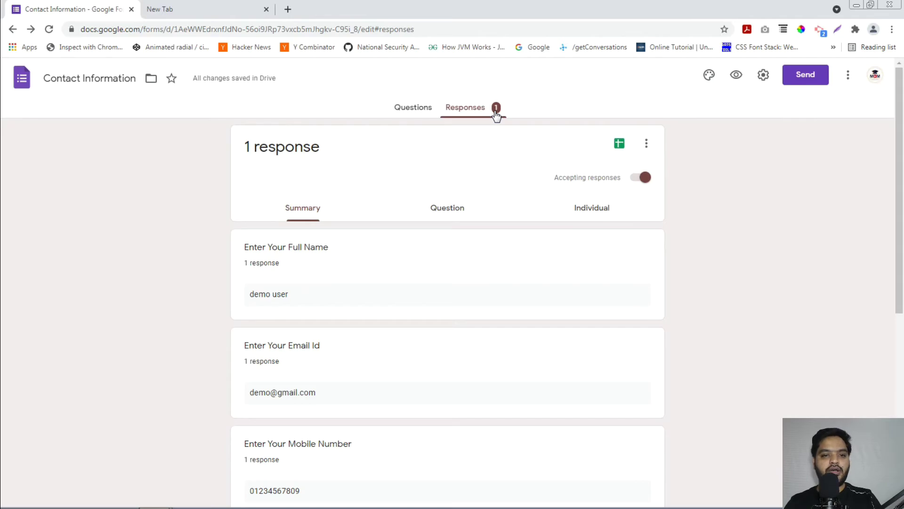
pyautogui.scroll(-3, 446, 259)
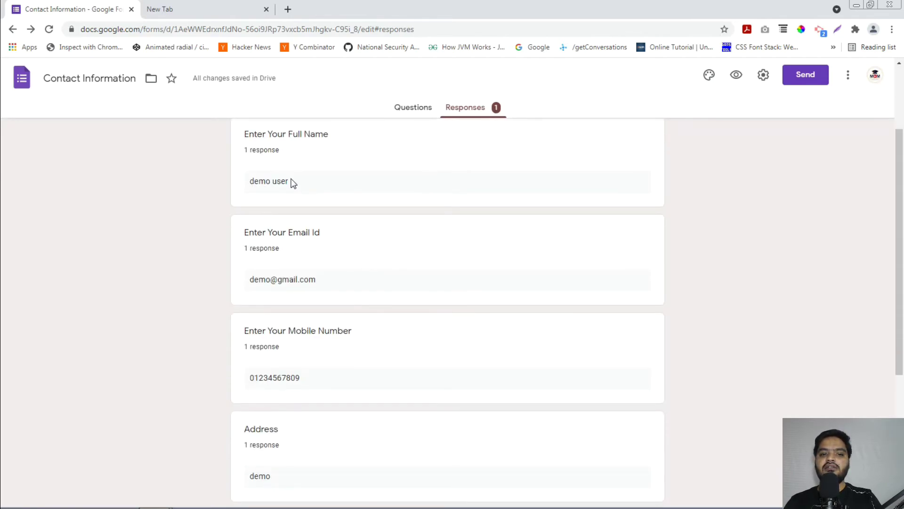
pyautogui.scroll(-2, 320, 259)
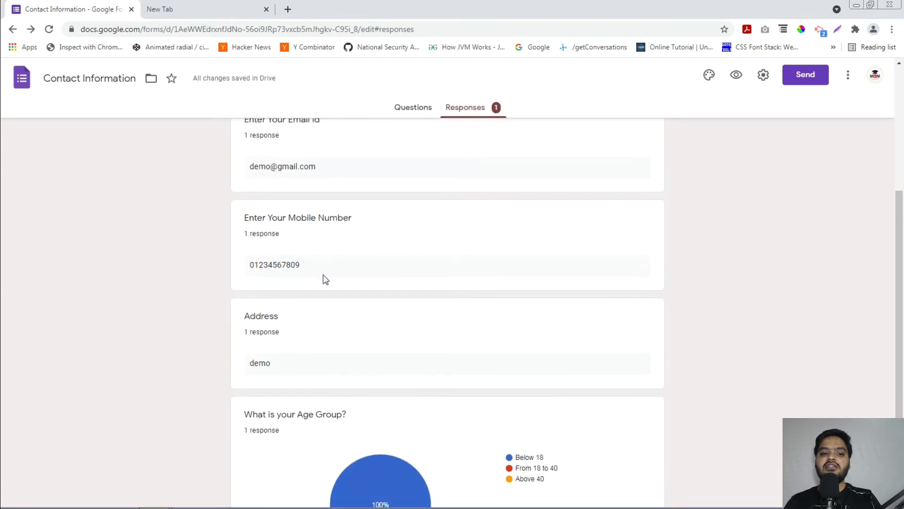
pyautogui.scroll(-1, 323, 278)
pyautogui.scroll(-1, 323, 289)
pyautogui.scroll(8, 481, 395)
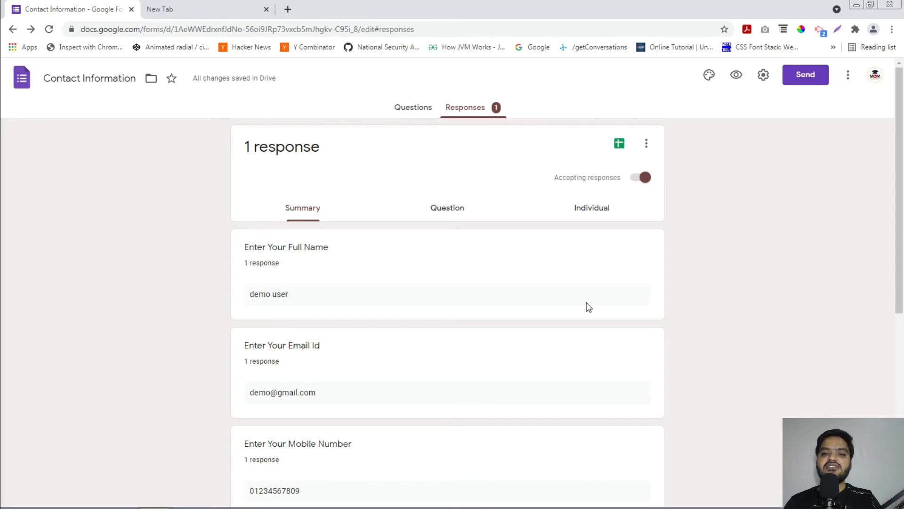
# - Create the new linked spreadsheet 'Contact Information (Responses)' from the Sheets icon
pyautogui.click(619, 144)
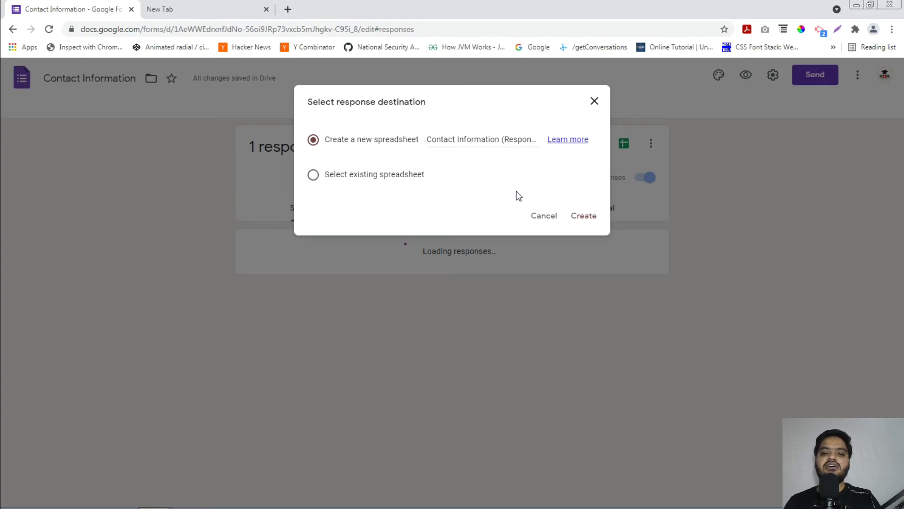
pyautogui.click(582, 217)
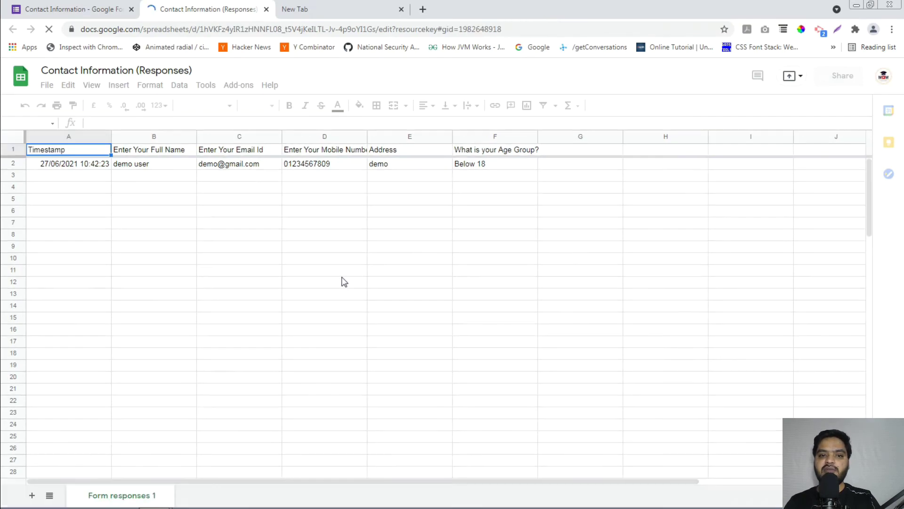
pyautogui.click(108, 166)
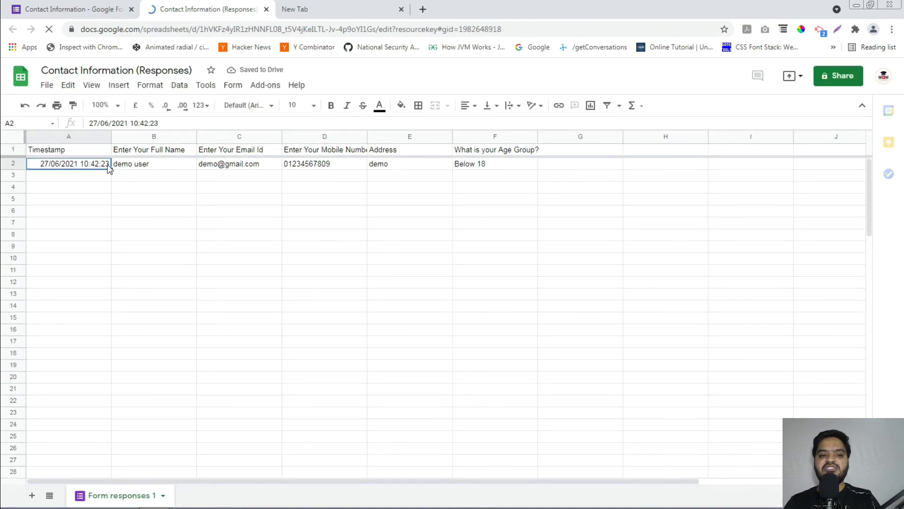
pyautogui.click(156, 166)
pyautogui.click(219, 166)
pyautogui.click(351, 169)
pyautogui.click(438, 168)
pyautogui.click(479, 166)
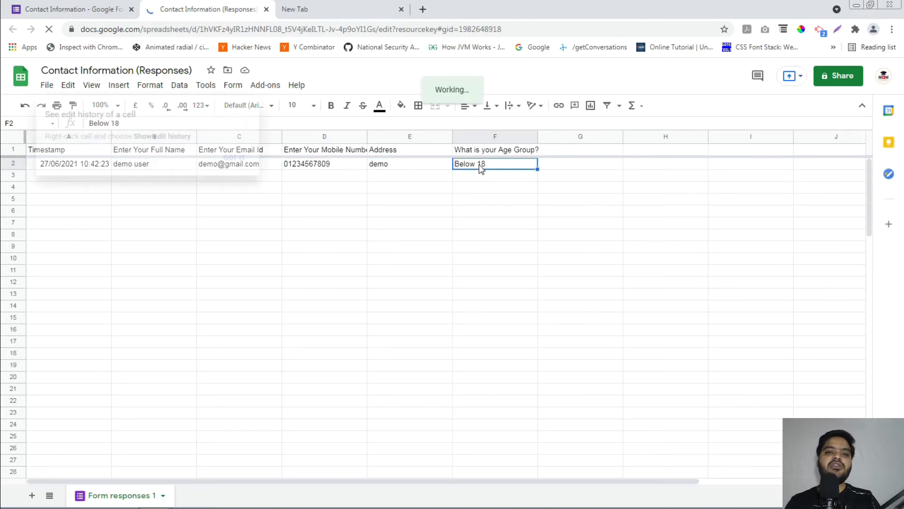
pyautogui.click(238, 158)
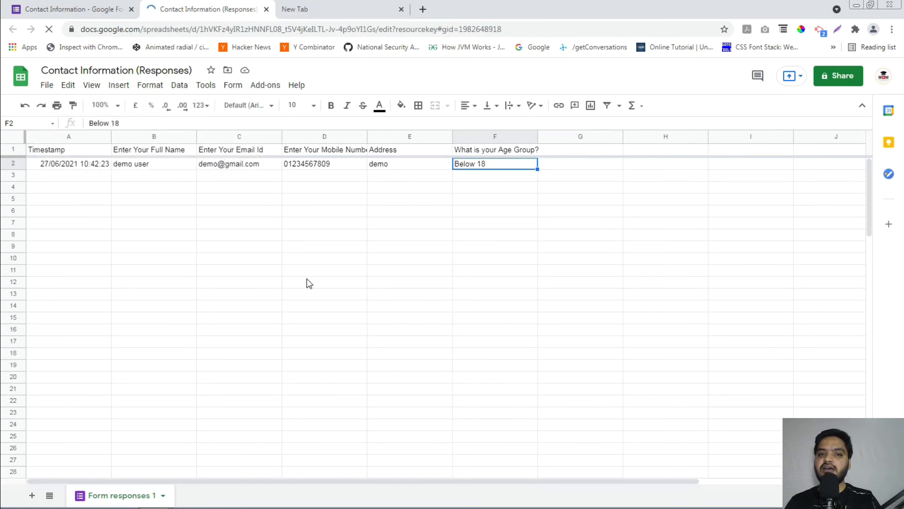